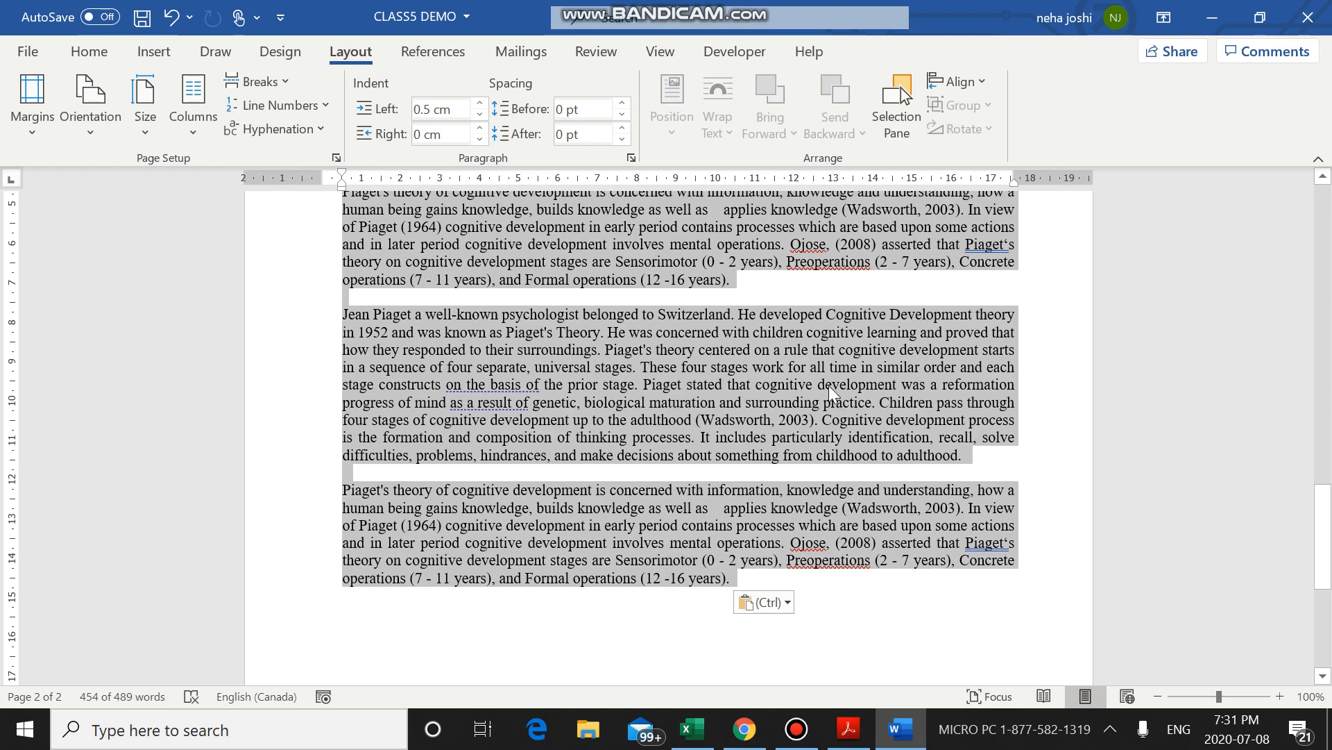
Select all the Piaget paragraphs on page 2, from the first line through the end of the text.
scroll(782, 384, "up", 5)
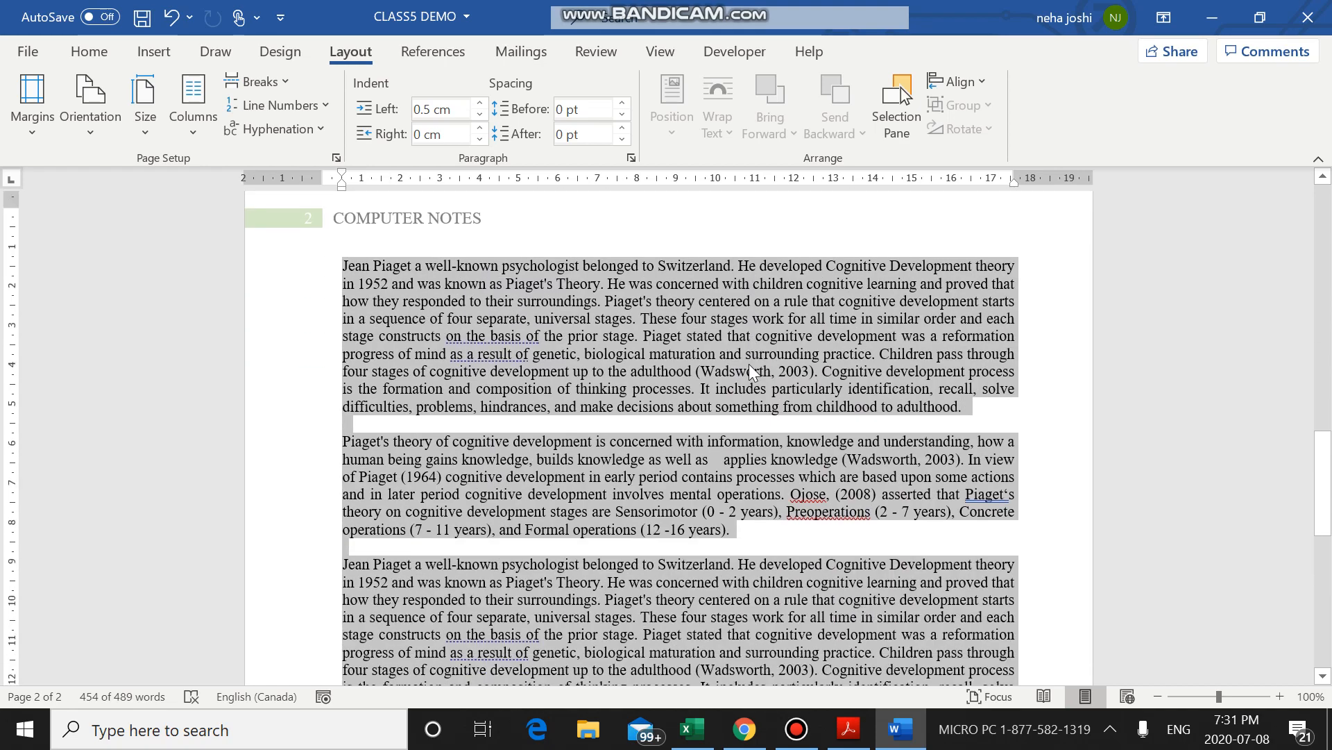
scroll(736, 381, "down", 3)
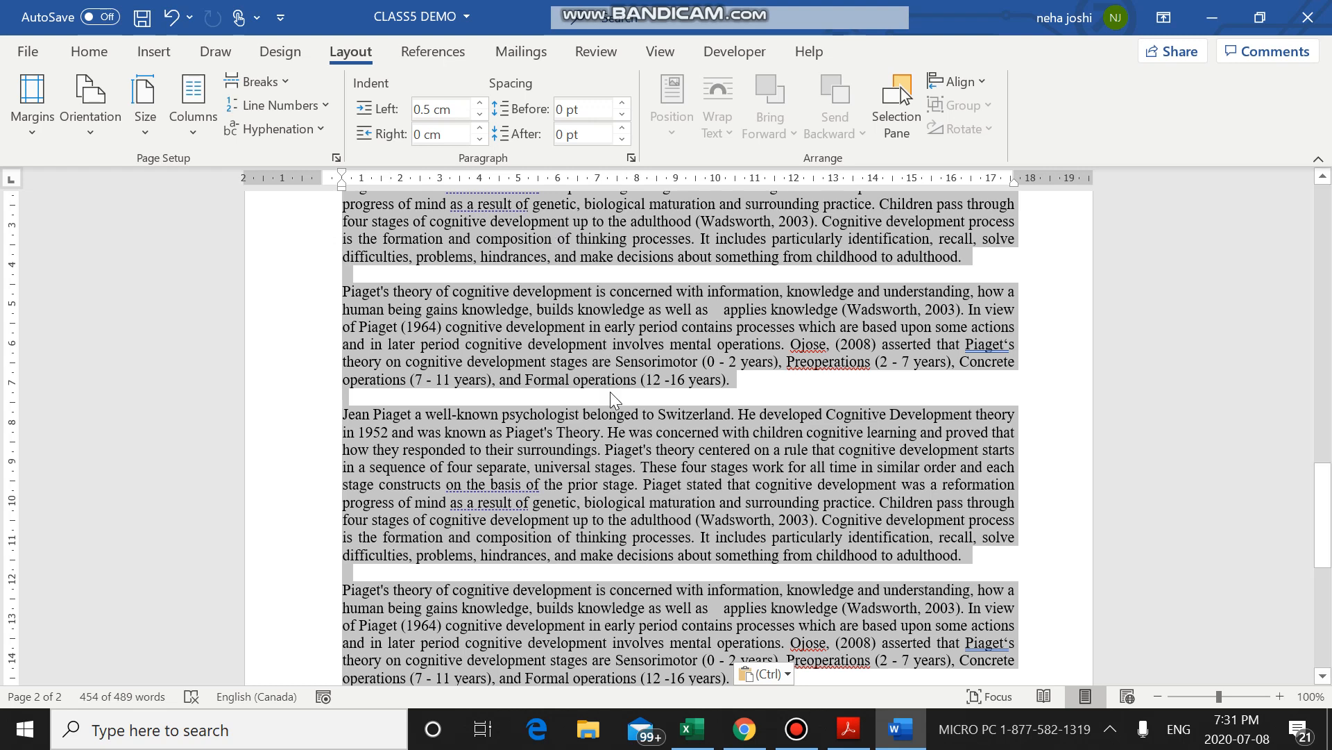
scroll(549, 414, "up", 2)
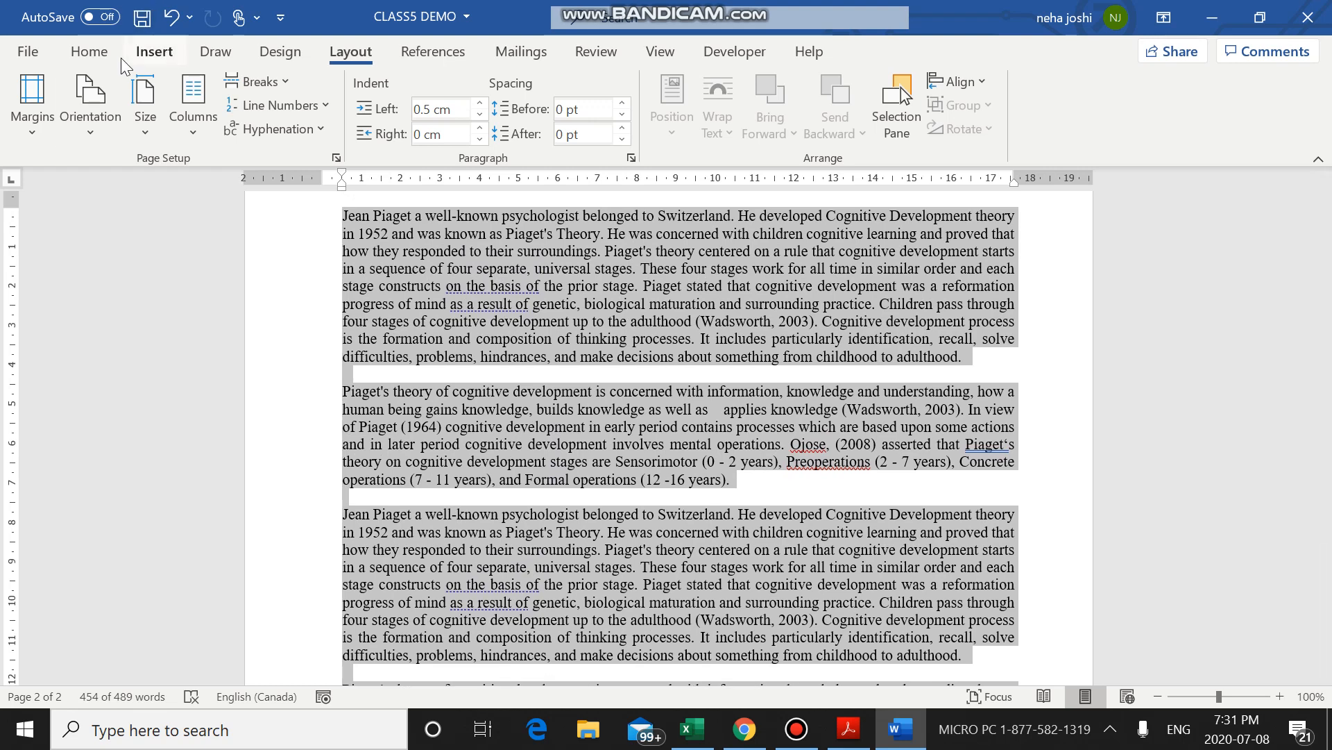
left_click(89, 51)
left_click(595, 361)
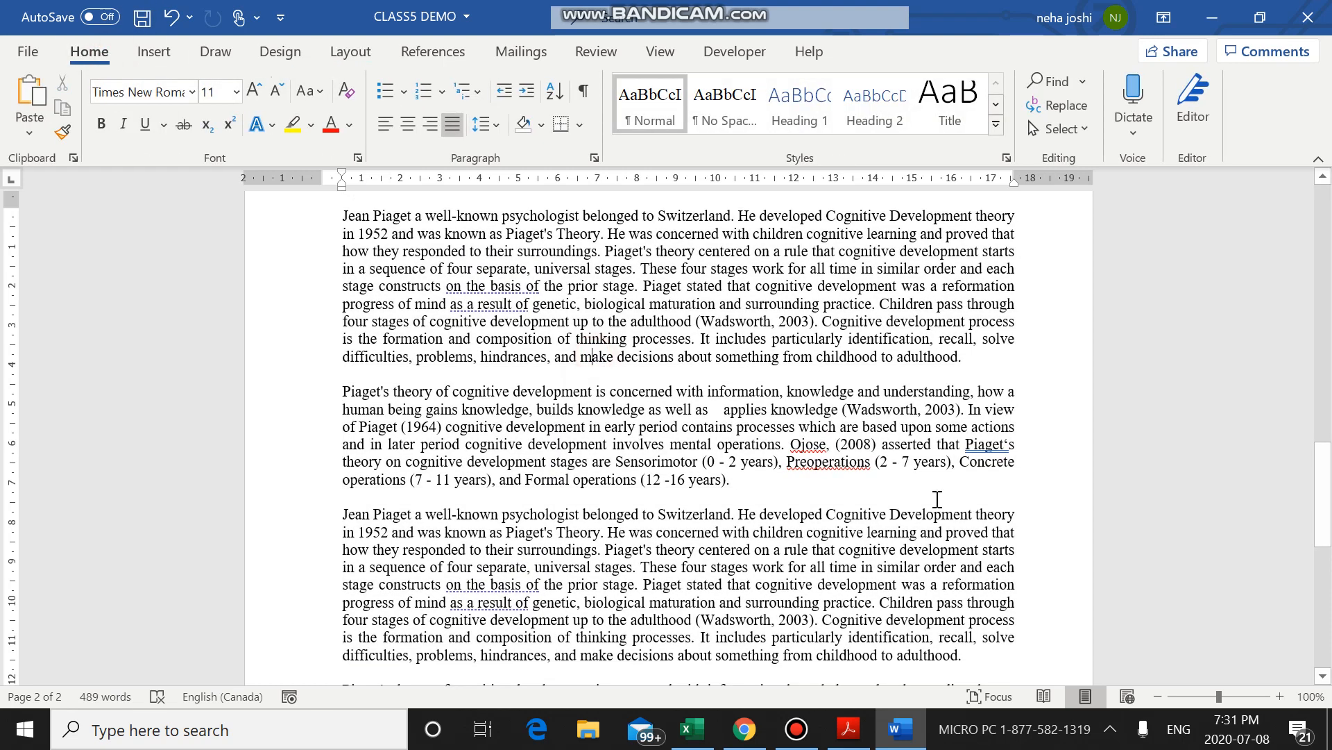
scroll(638, 347, "up", 1)
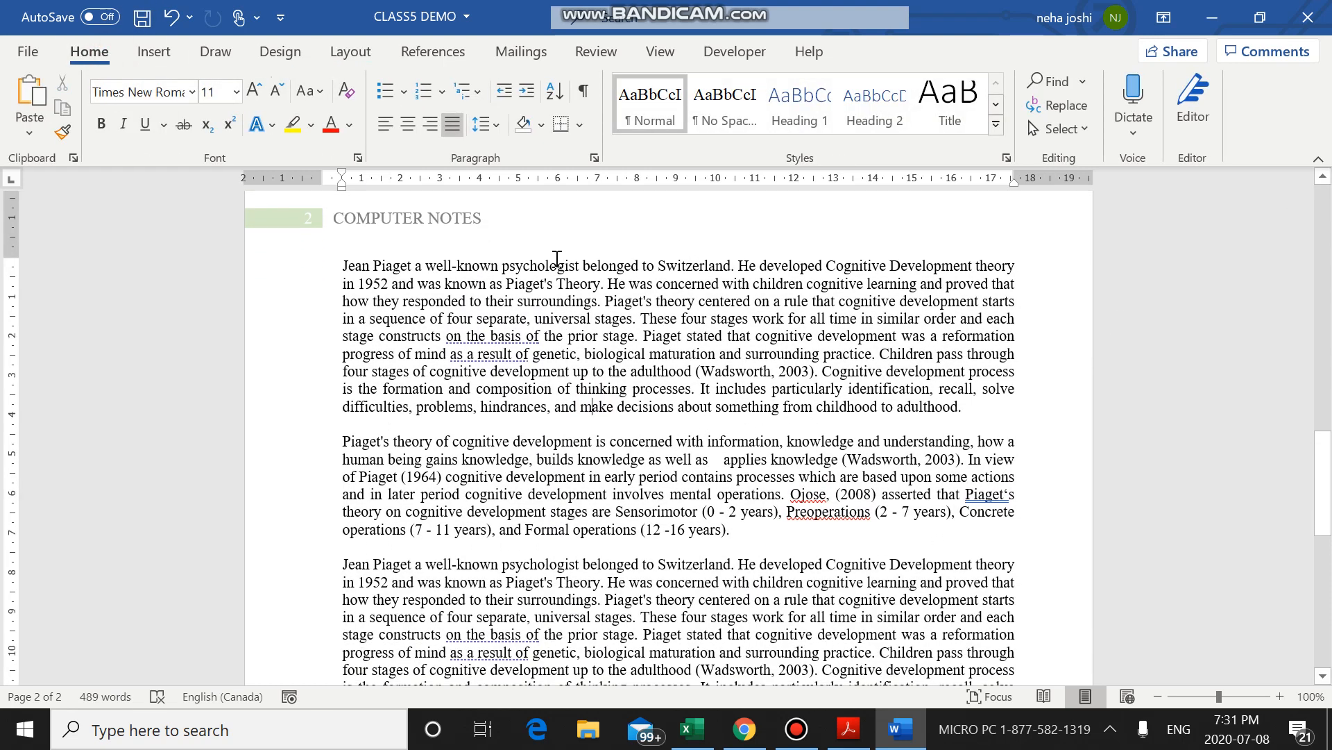
left_click_drag(343, 262, 781, 430)
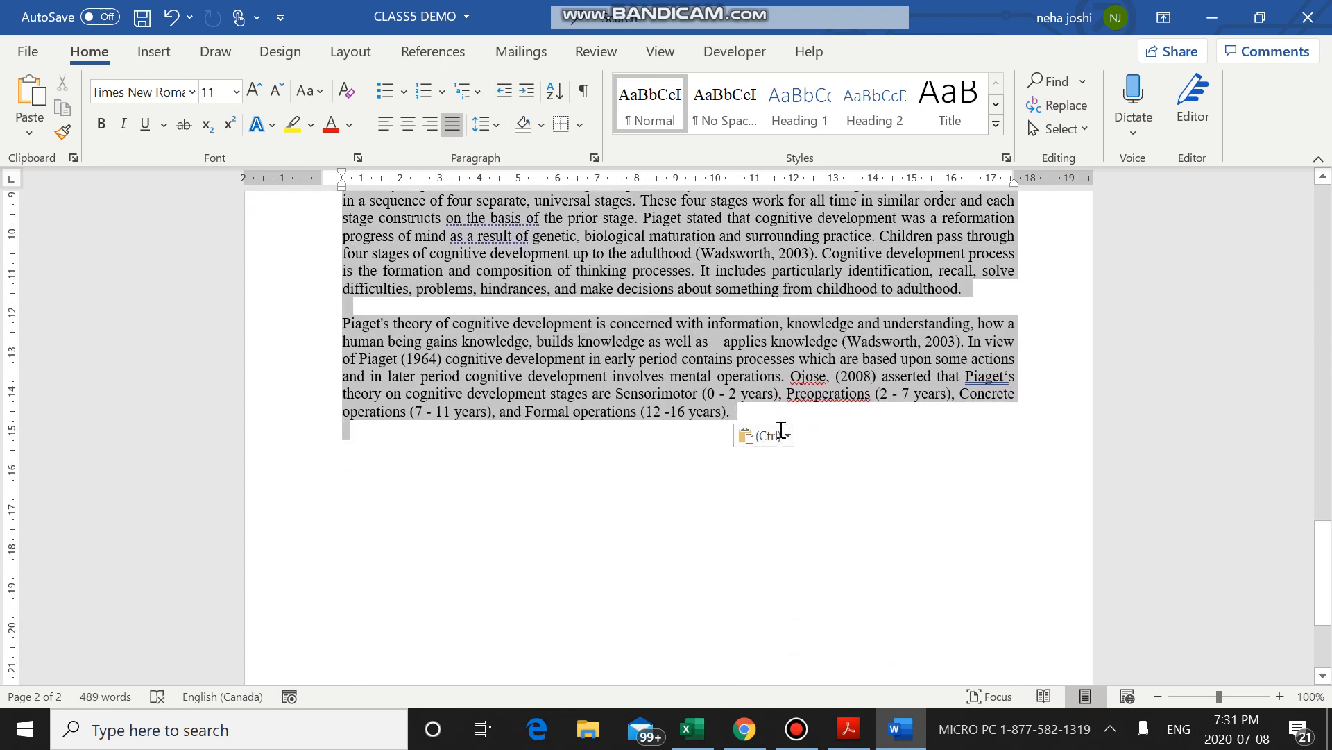
scroll(444, 360, "up", 8)
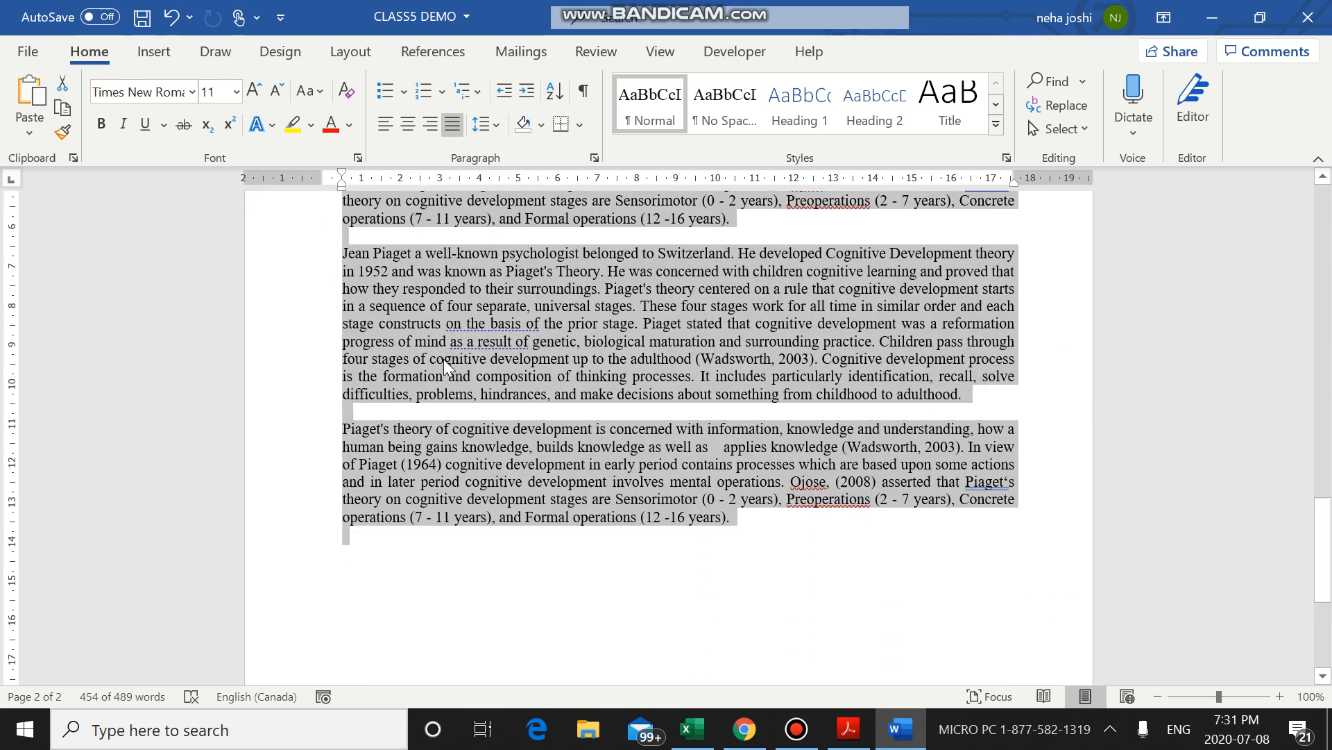
scroll(444, 360, "up", 1)
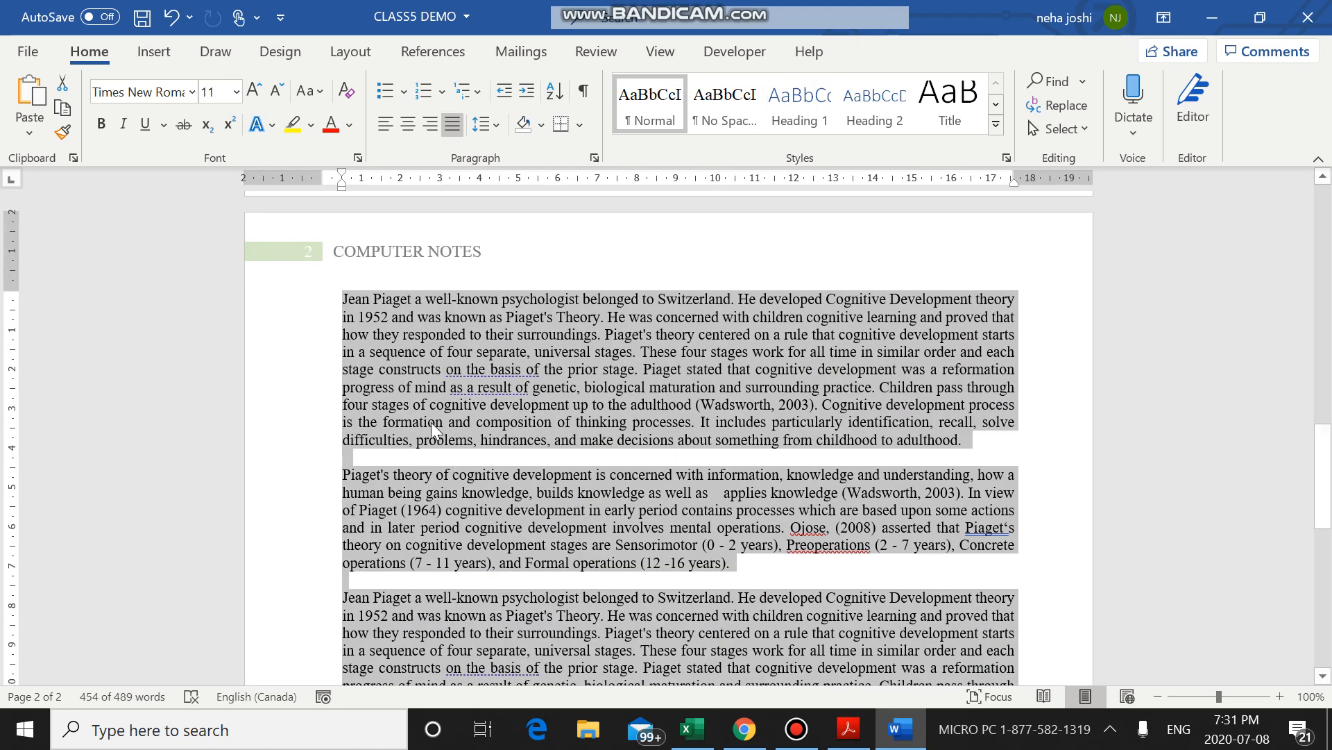
Arrange the selected page 2 text in two columns and check how it flows down the page.
left_click(371, 56)
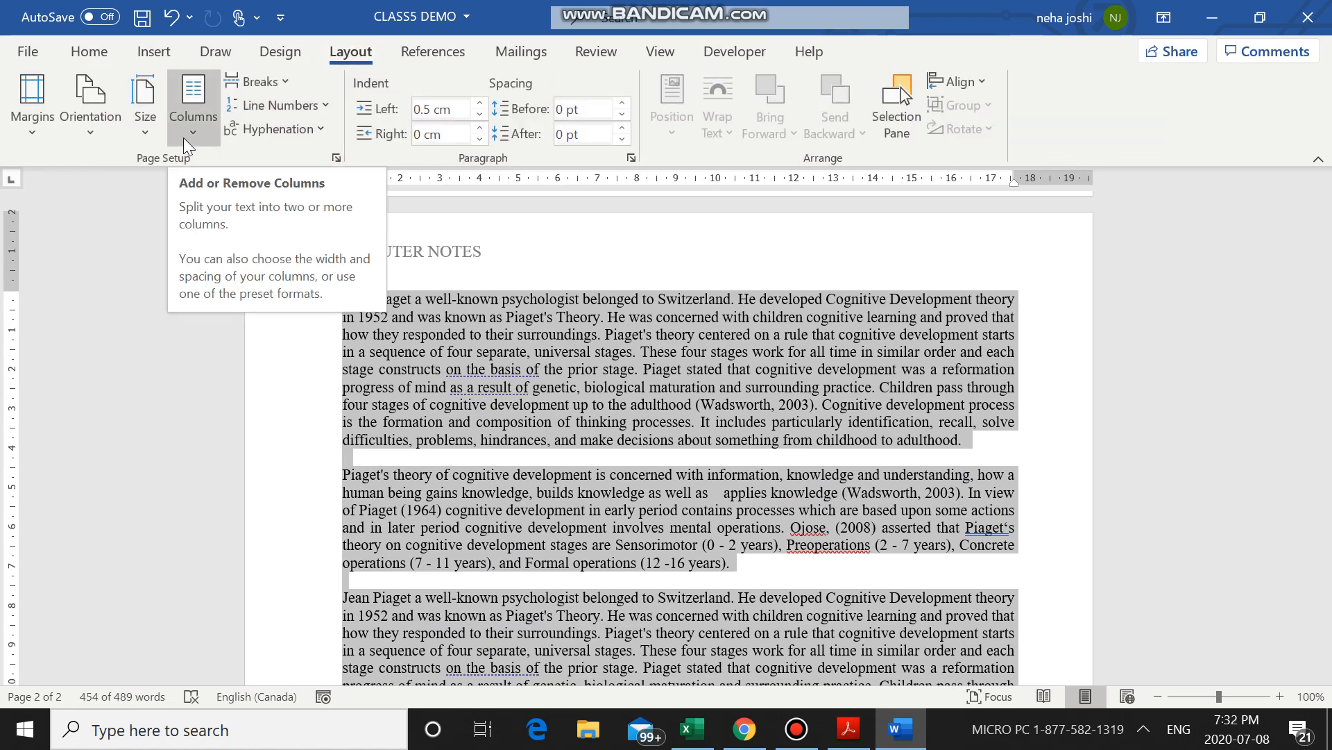
left_click(171, 94)
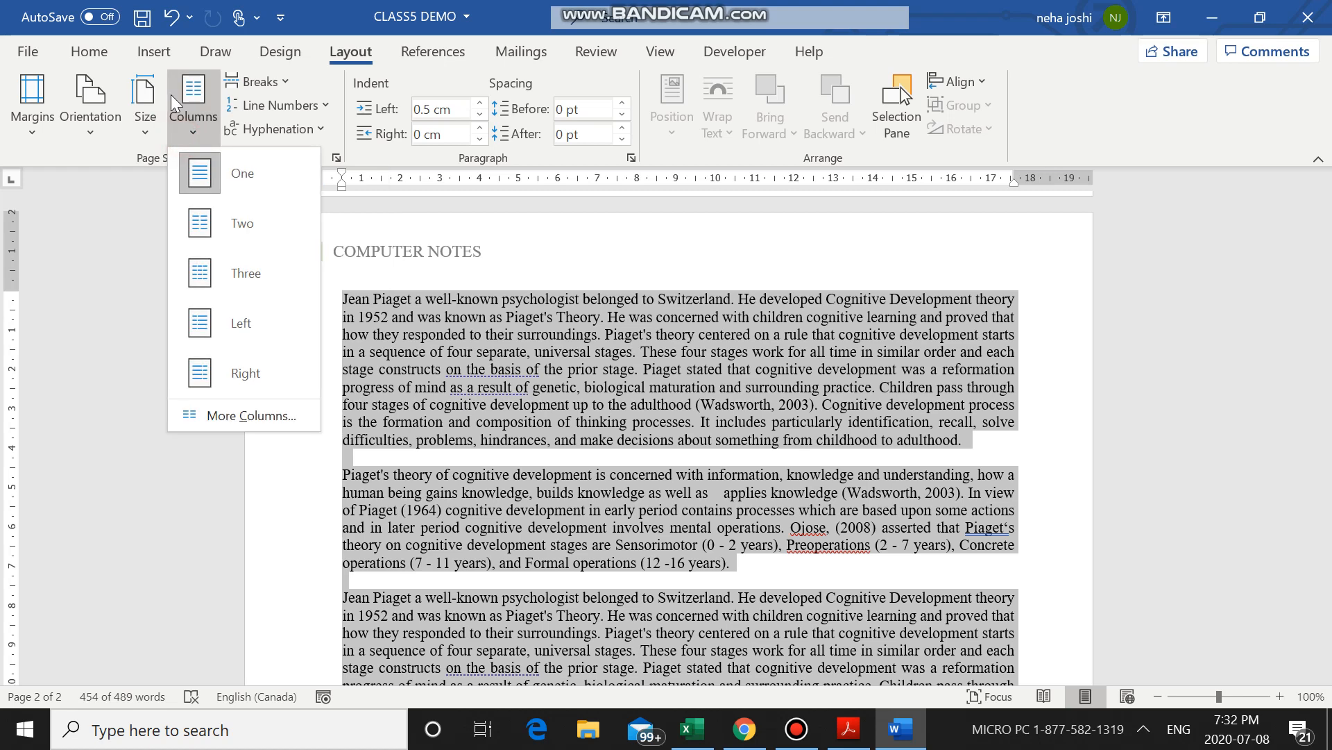
left_click(243, 219)
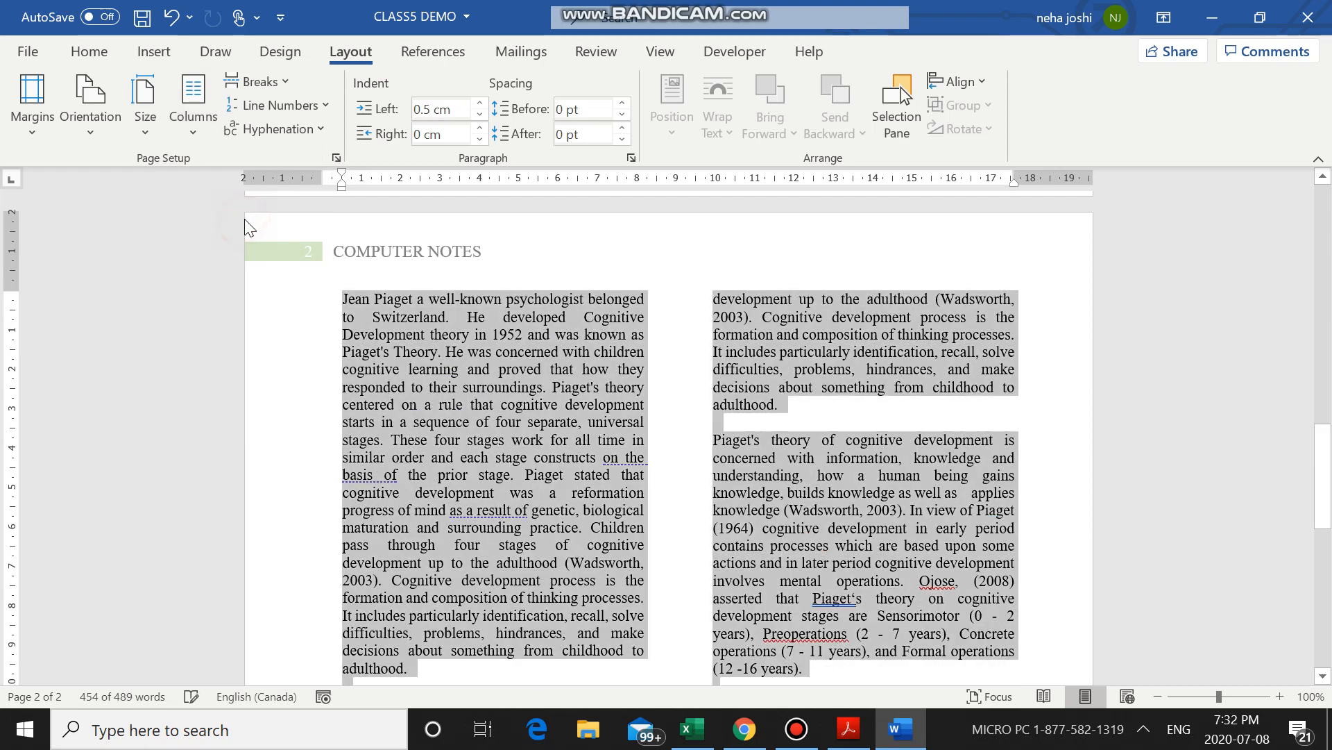
scroll(635, 535, "down", 5)
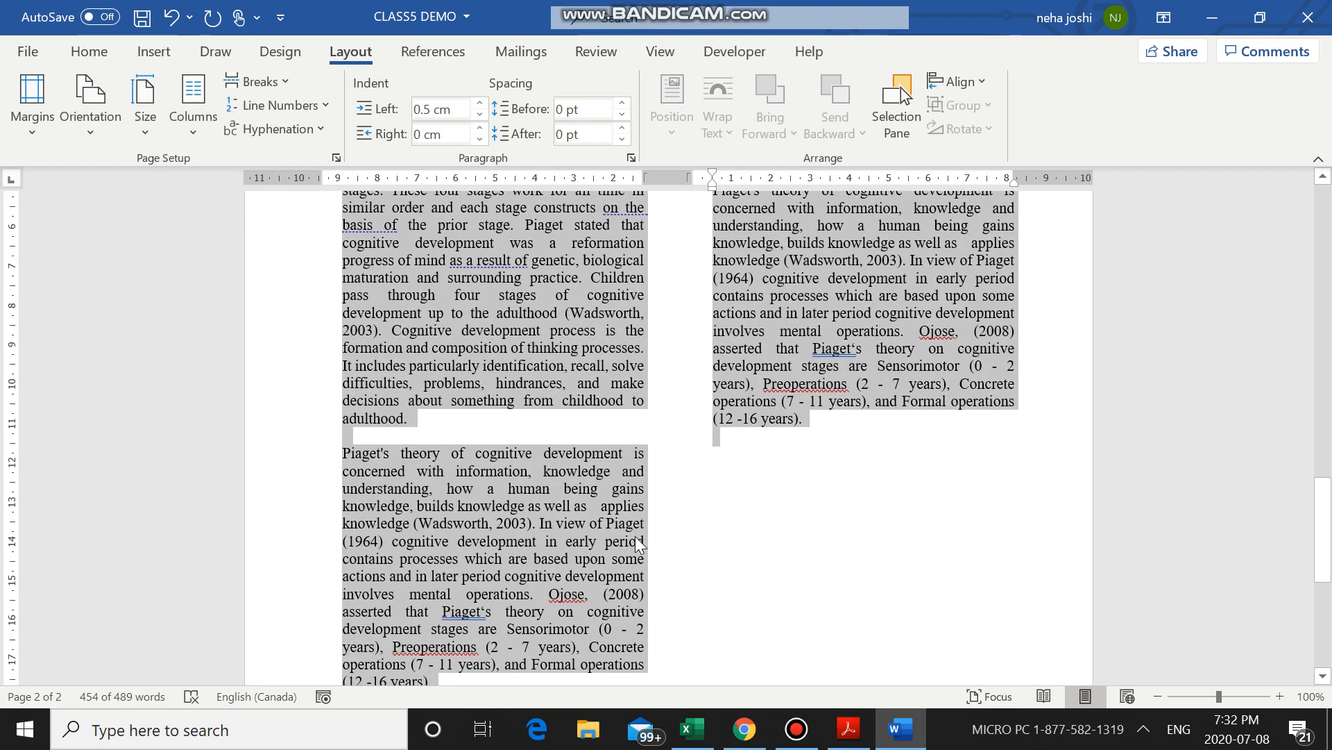
scroll(523, 663, "down", 6)
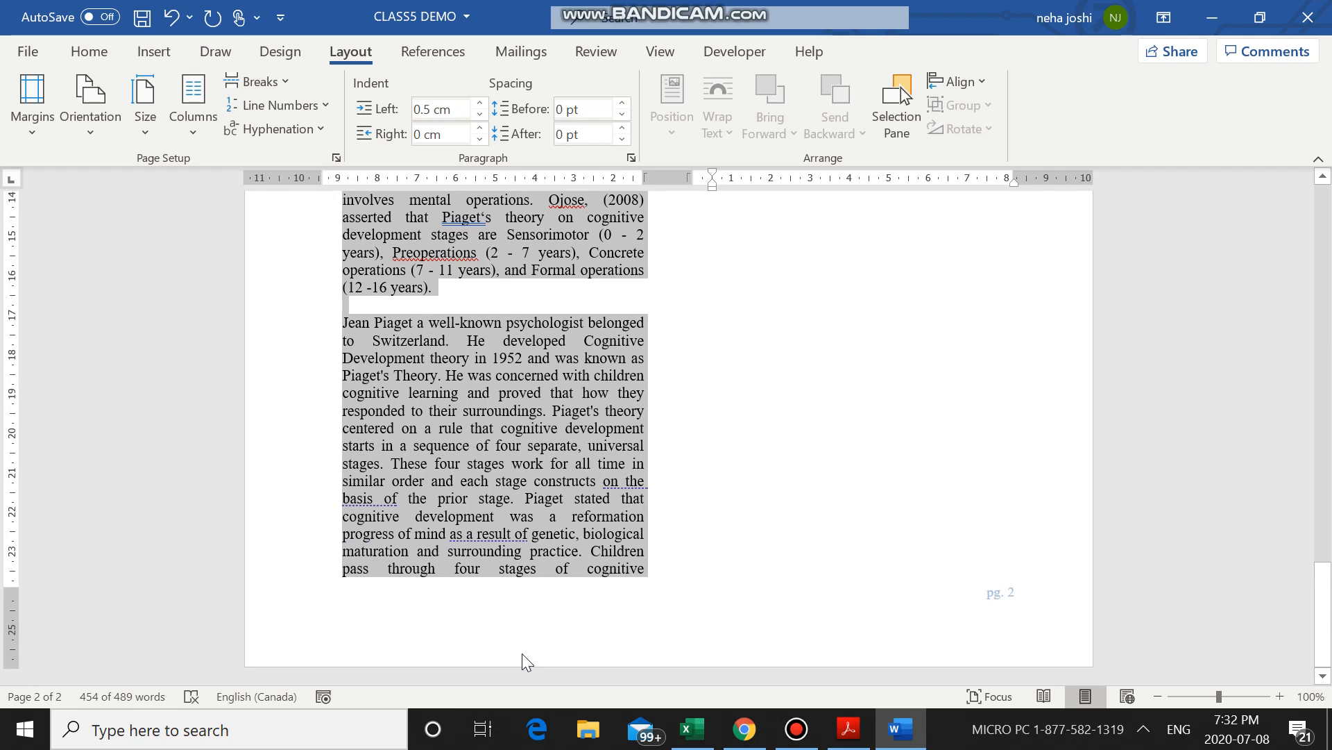
scroll(522, 649, "up", 15)
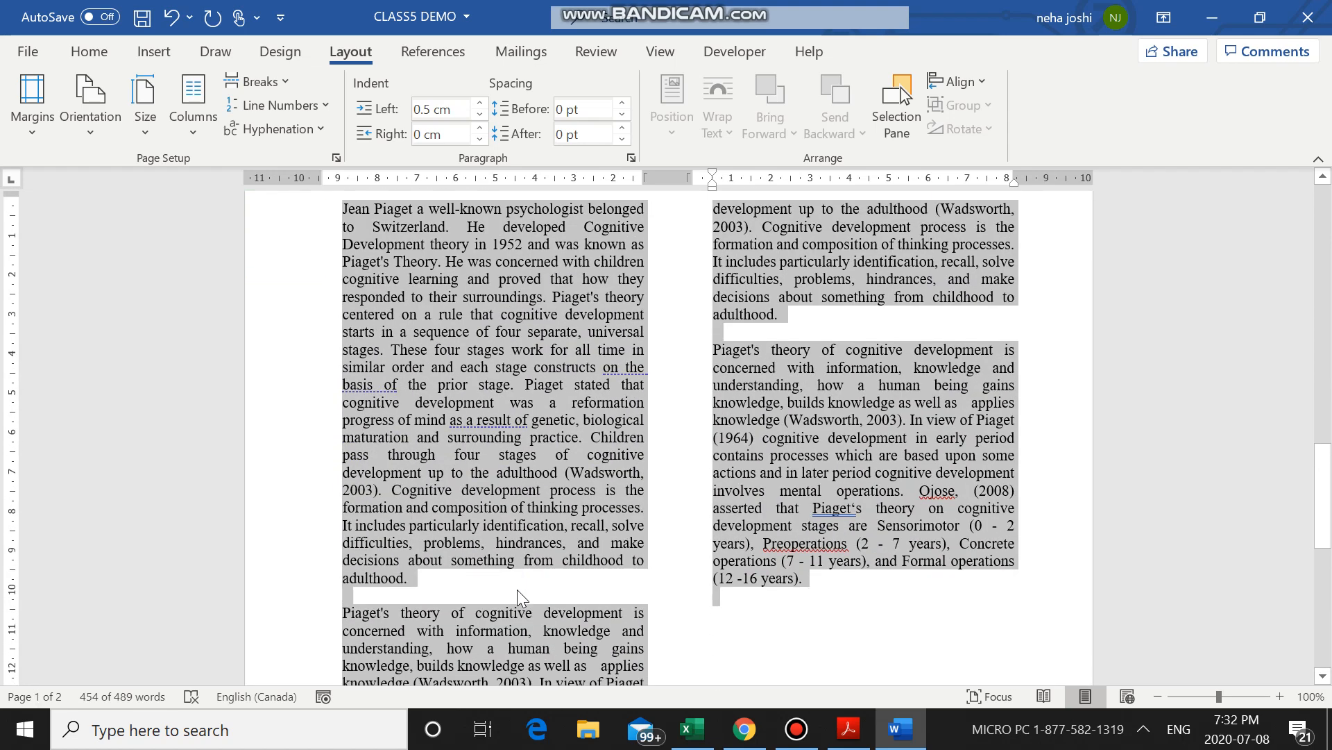
scroll(750, 526, "down", 3)
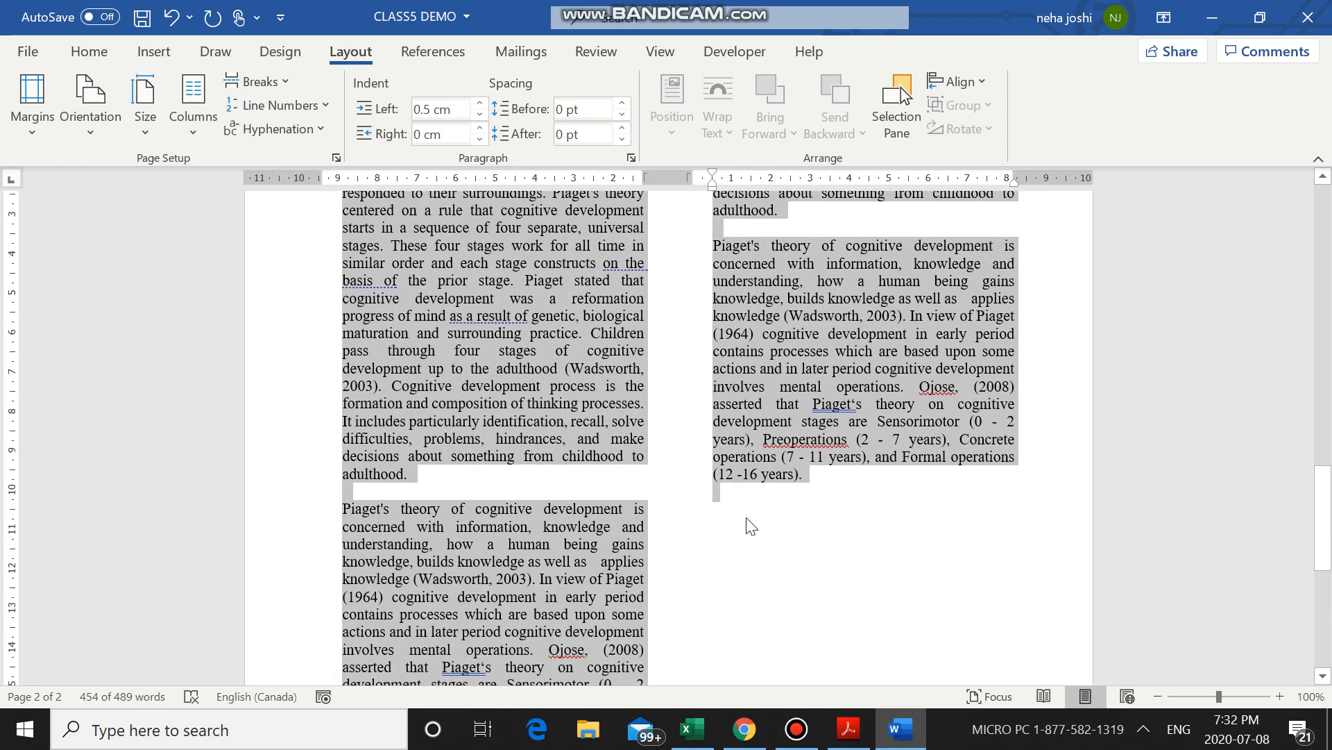
left_click(739, 522)
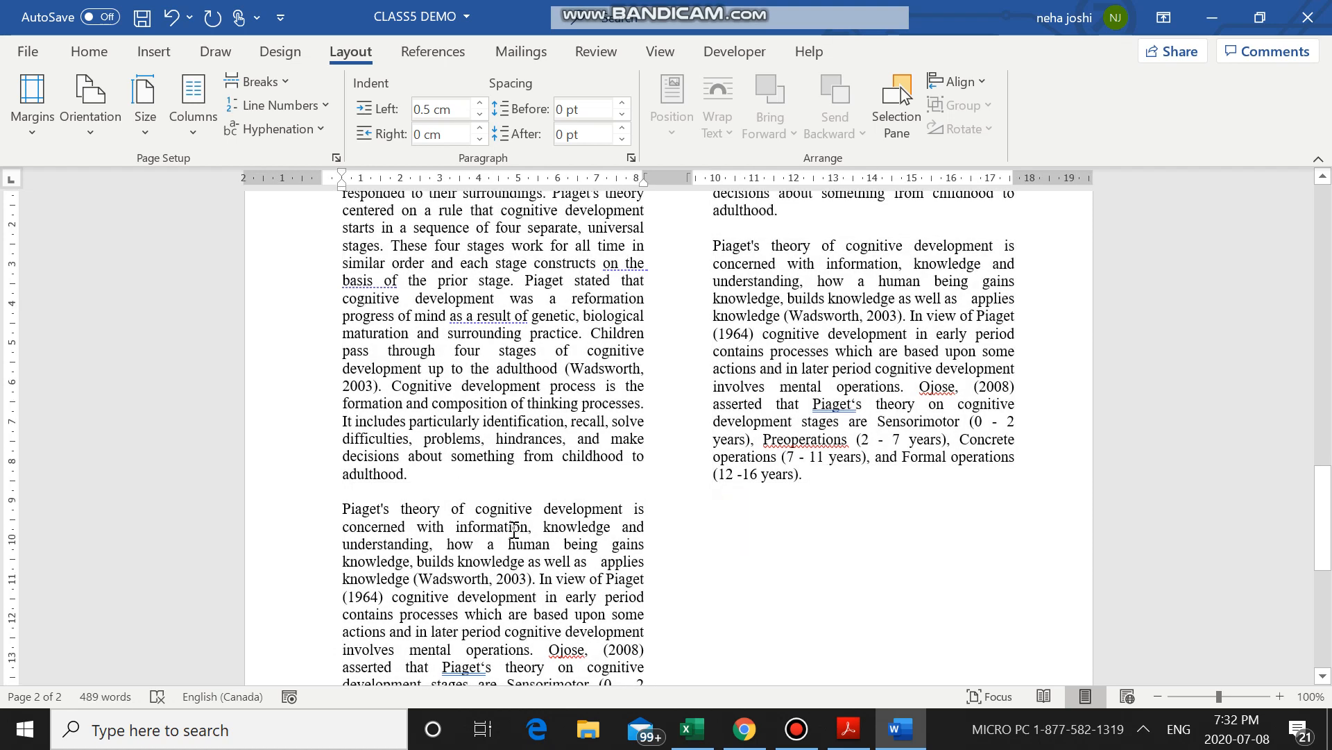
scroll(514, 531, "up", 6)
scroll(514, 528, "down", 3)
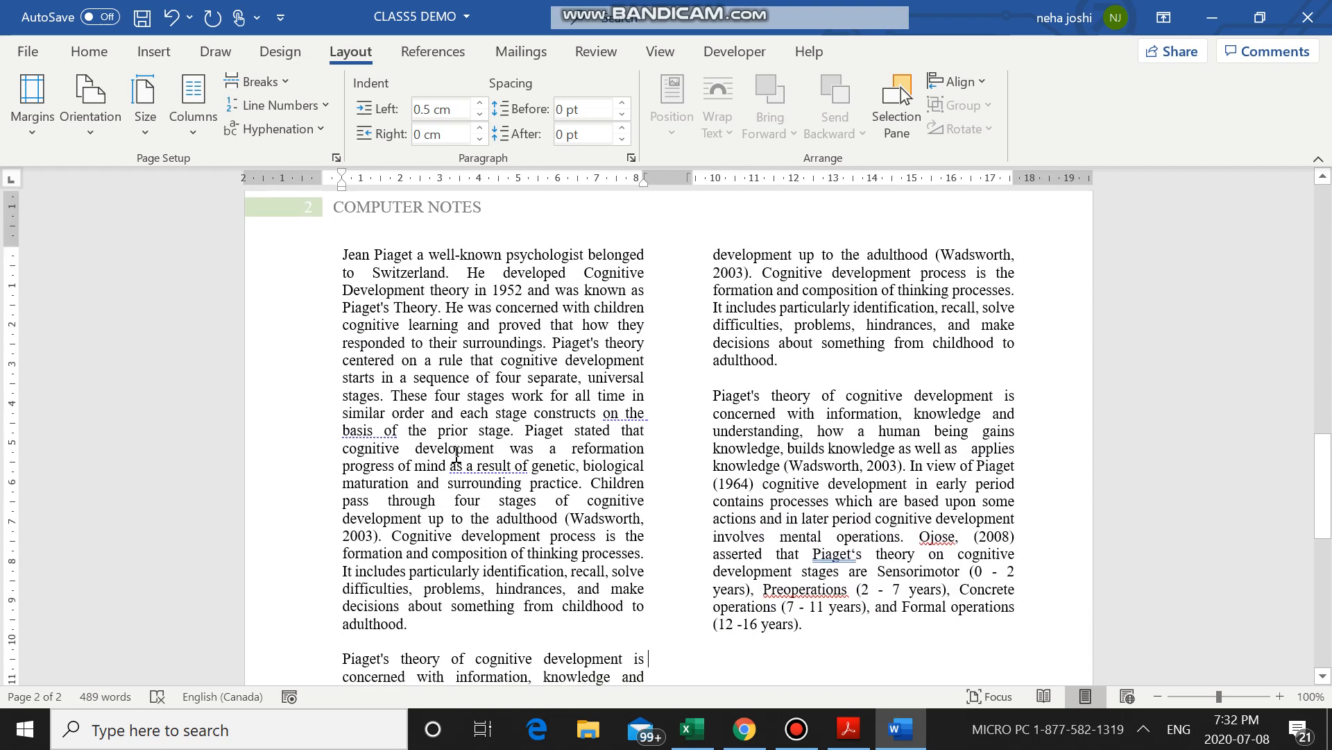
Undo the two-column layout and arrange the page 2 text in three columns instead.
key("ctrl+z")
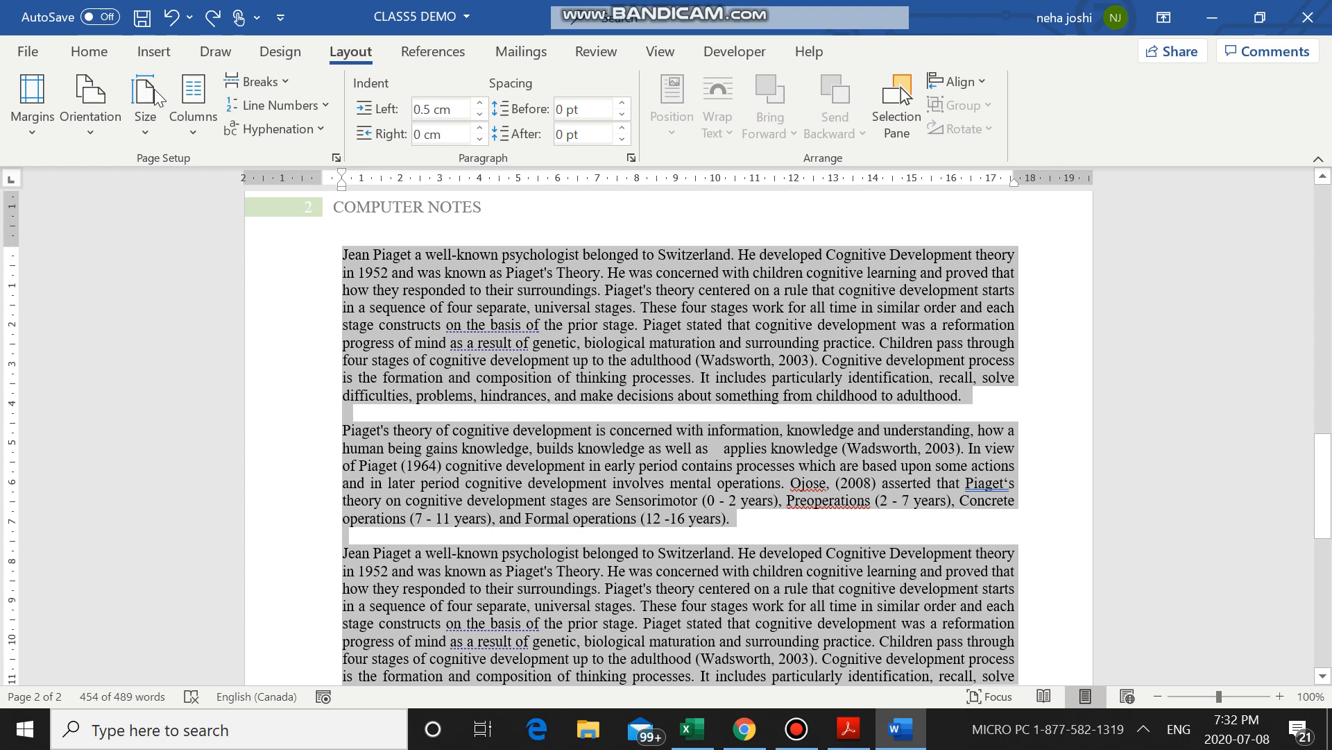
left_click(208, 118)
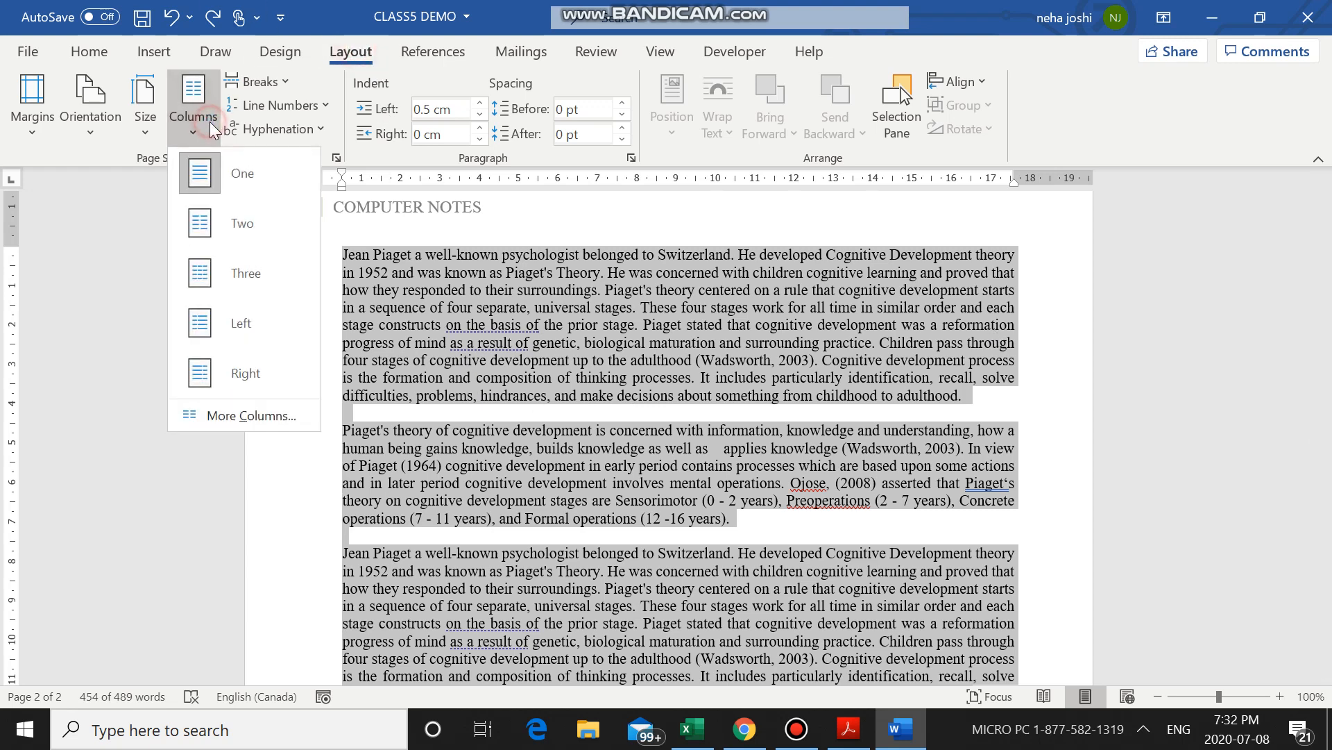
left_click(245, 276)
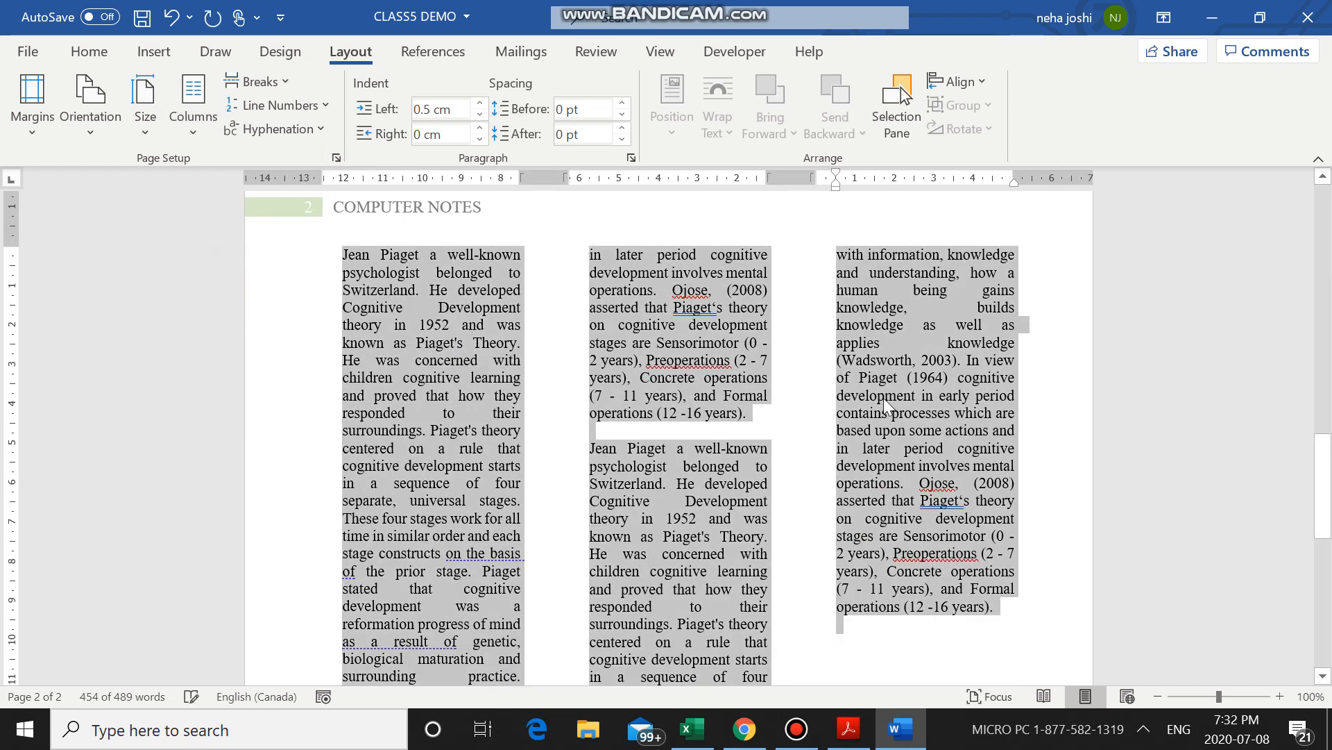
scroll(770, 505, "down", 6)
scroll(550, 440, "up", 3)
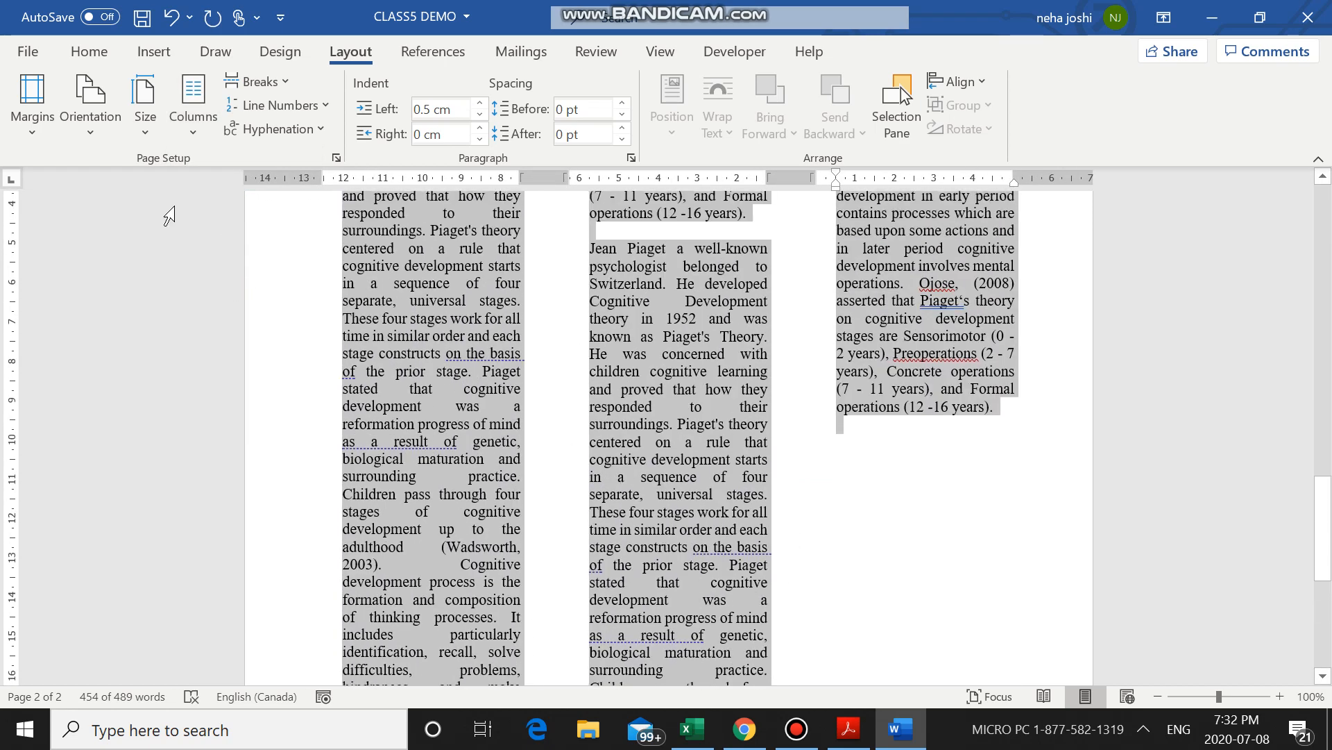
Change the page 2 text from three columns to two and review both columns.
left_click(184, 124)
left_click(222, 220)
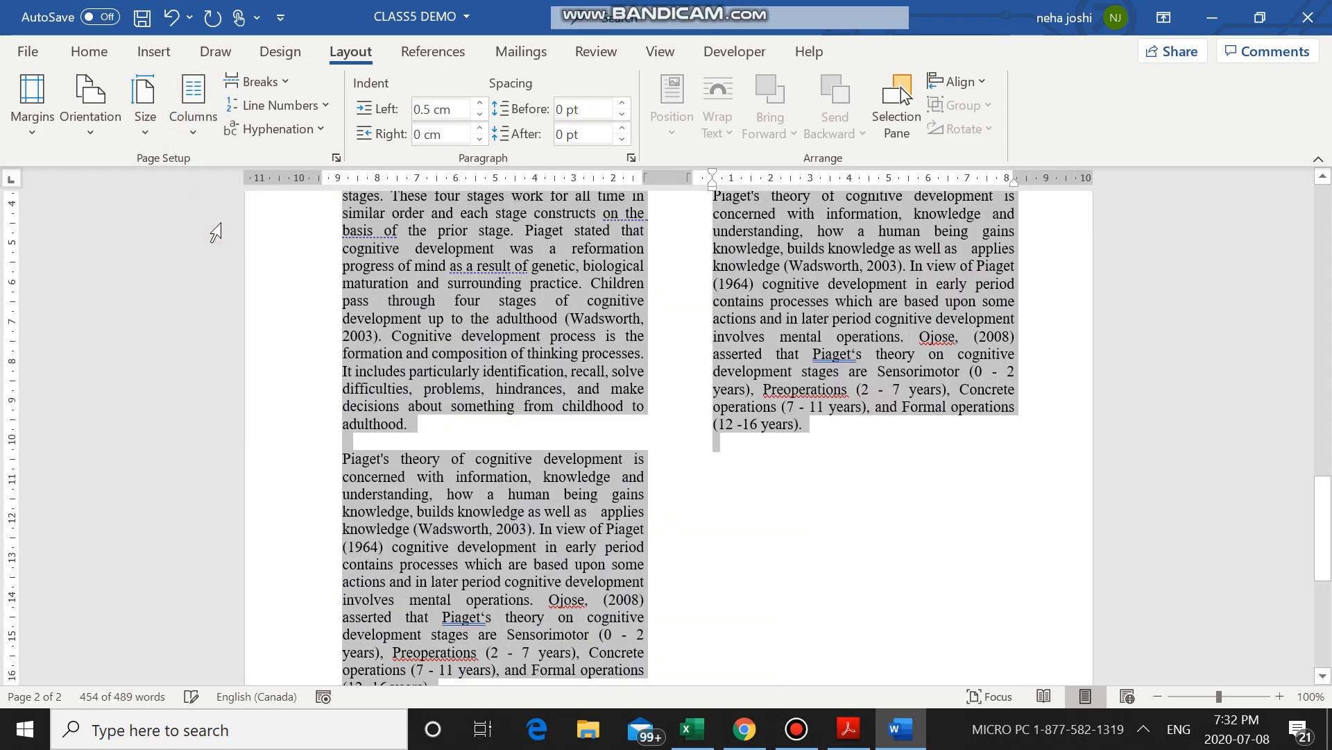
scroll(752, 378, "up", 5)
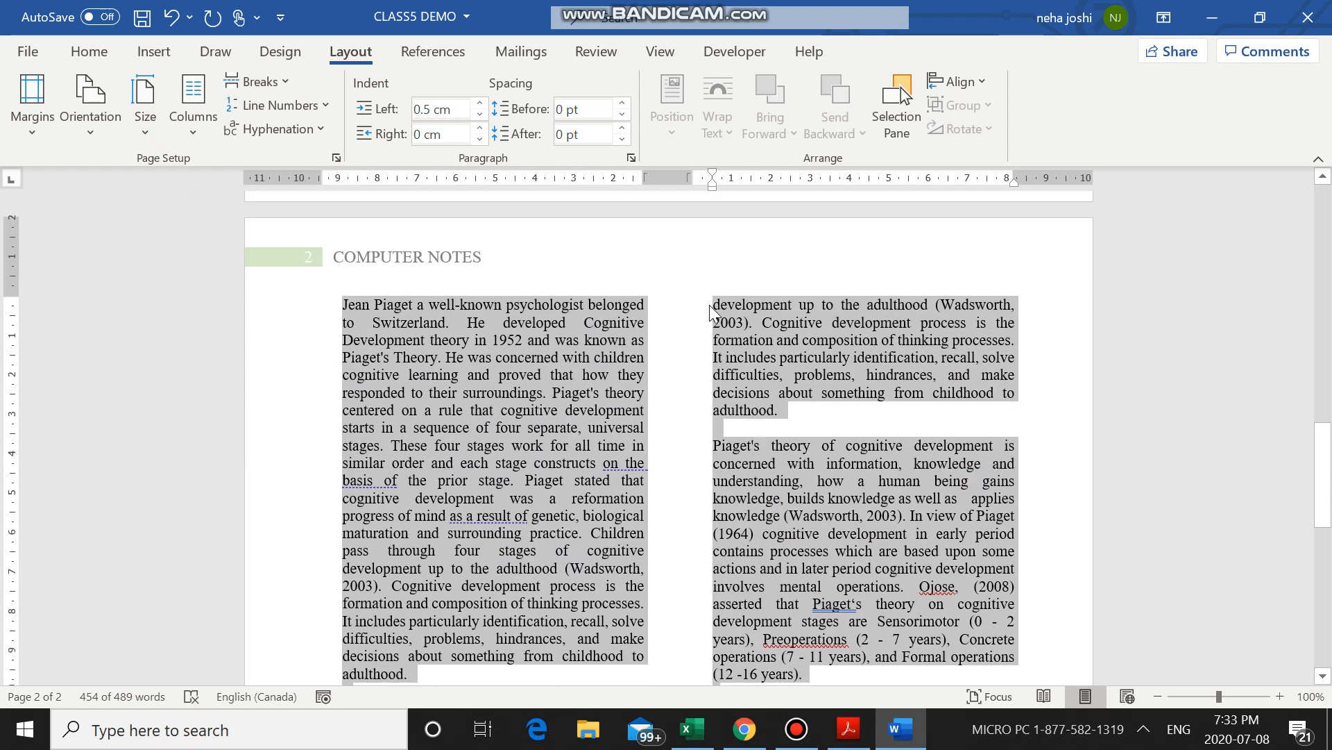
left_click(669, 499)
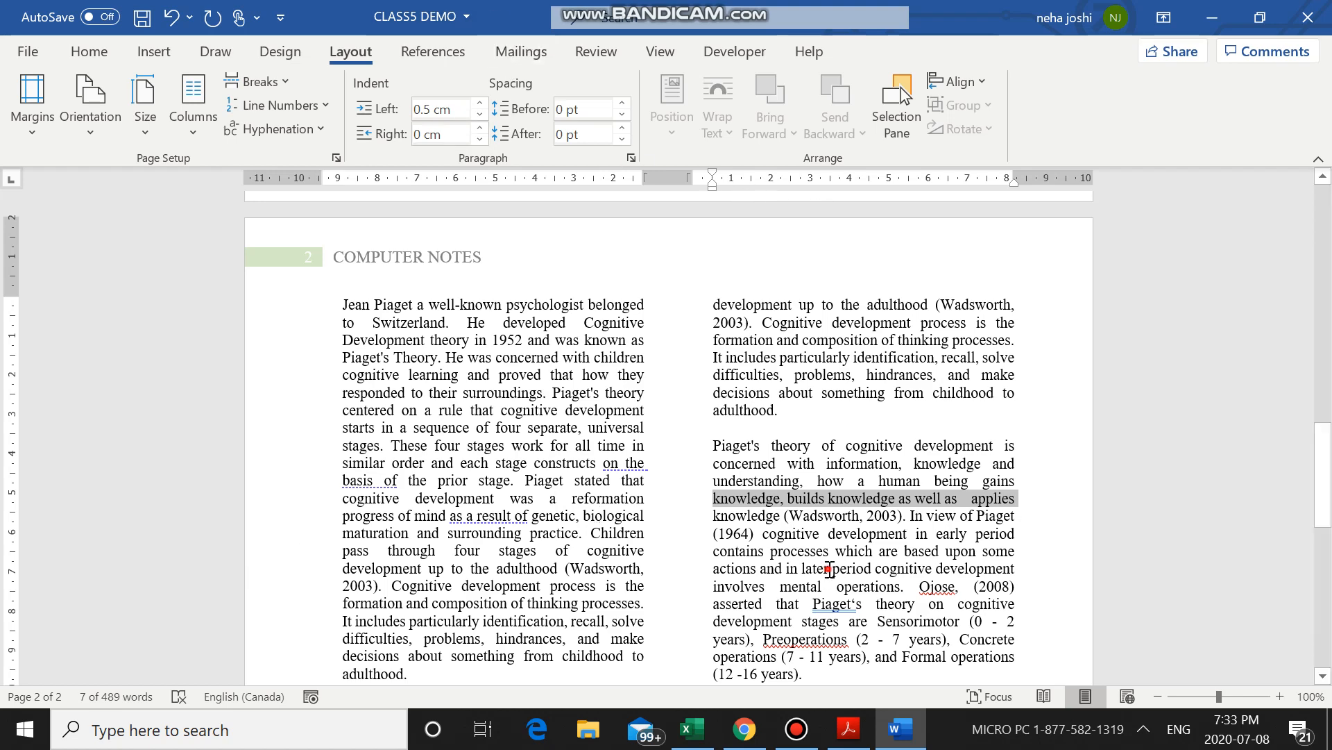
left_click(829, 568)
scroll(829, 571, "up", 1)
scroll(829, 569, "down", 12)
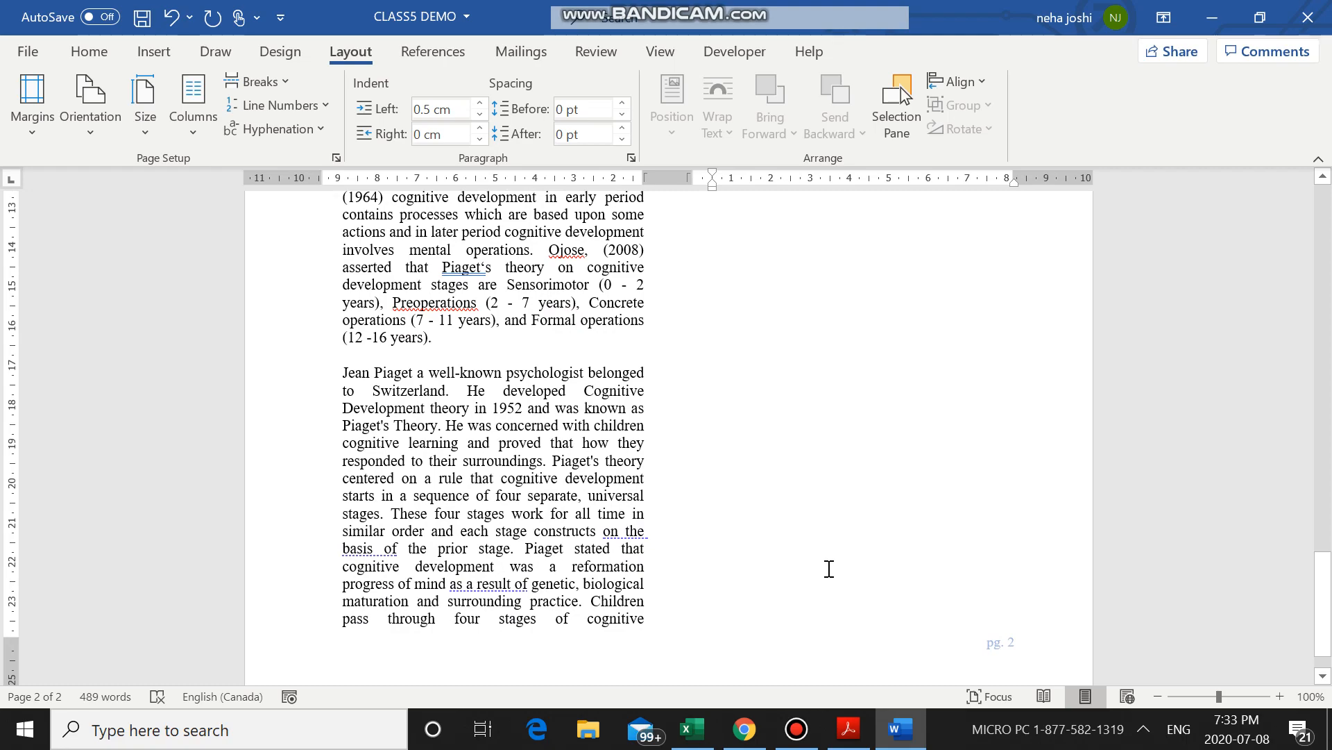
Undo the last two column changes on the page 2 text.
key("ctrl+z")
key("ctrl+z")
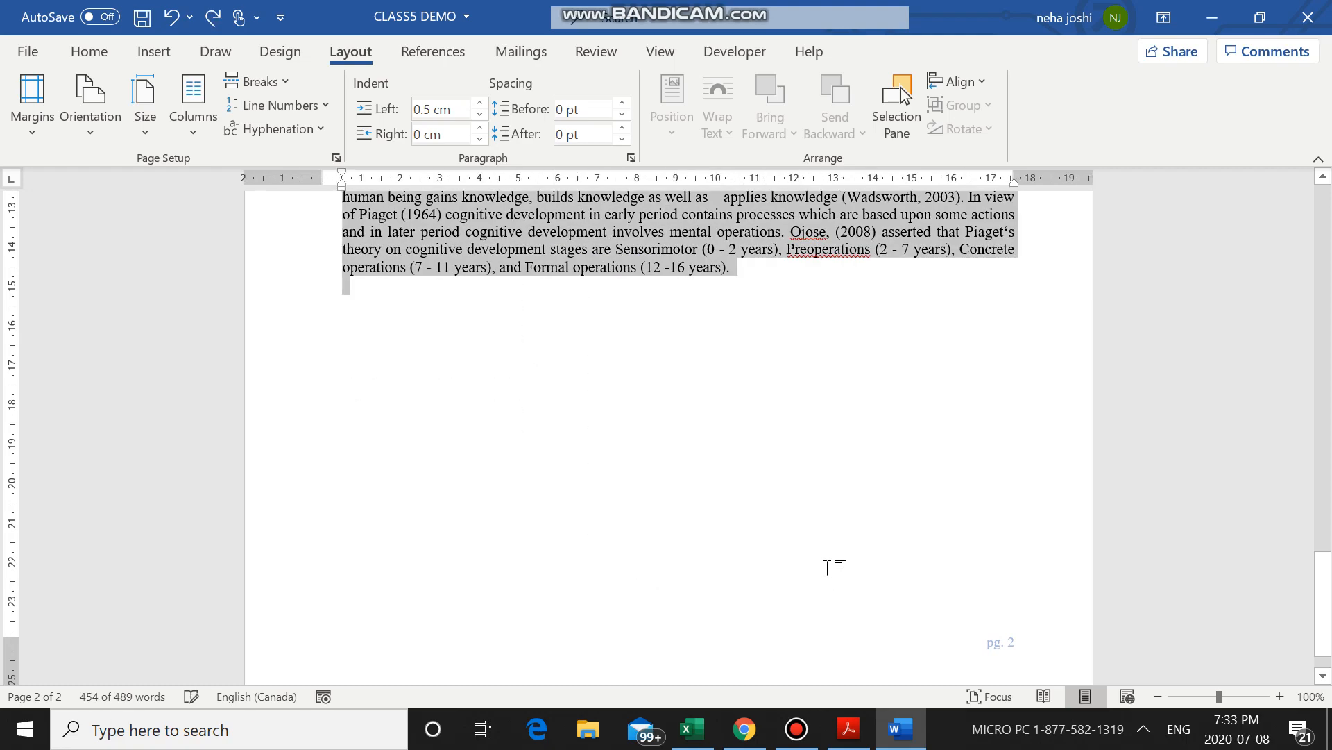
scroll(788, 431, "up", 6)
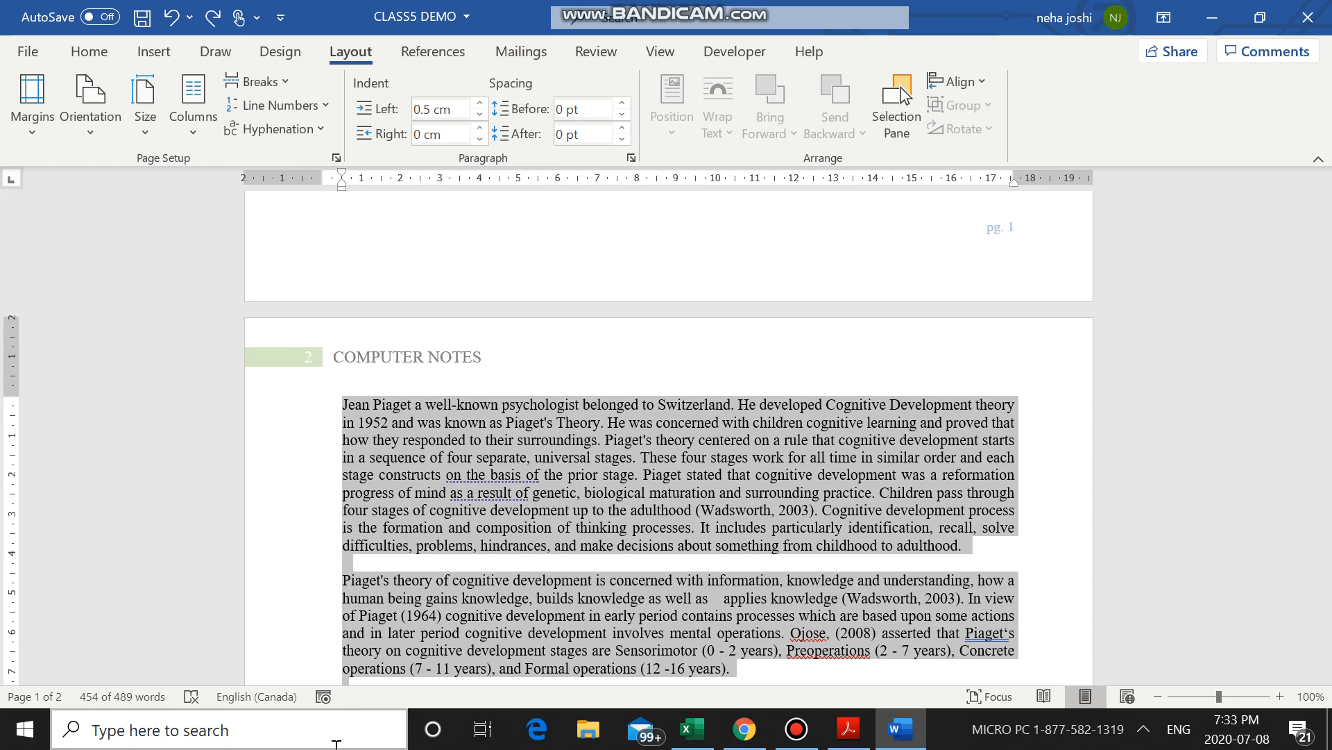
Insert a column break on page 2 before the third paragraph, the second one starting "Jean Piaget a well-known psychologist".
left_click(434, 582)
scroll(435, 590, "down", 4)
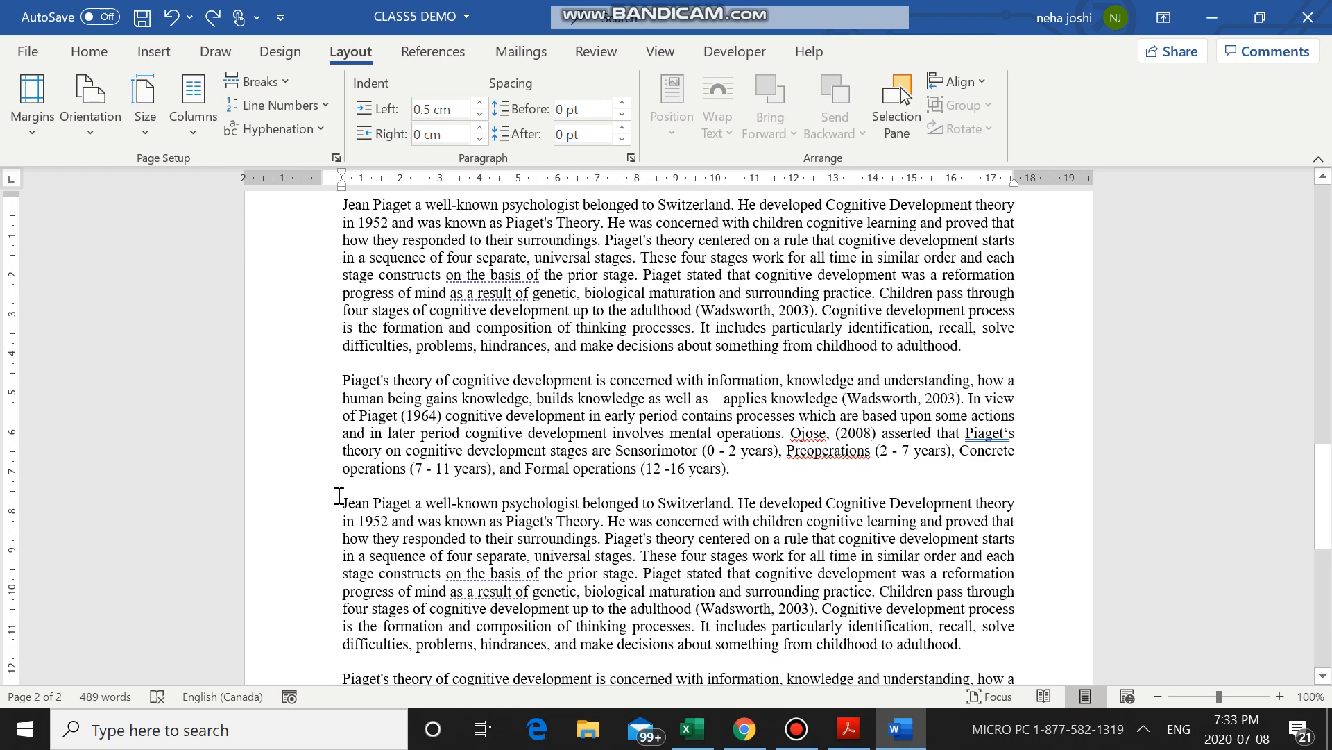
left_click(343, 503)
left_click(345, 503)
left_click(346, 503)
left_click(87, 45)
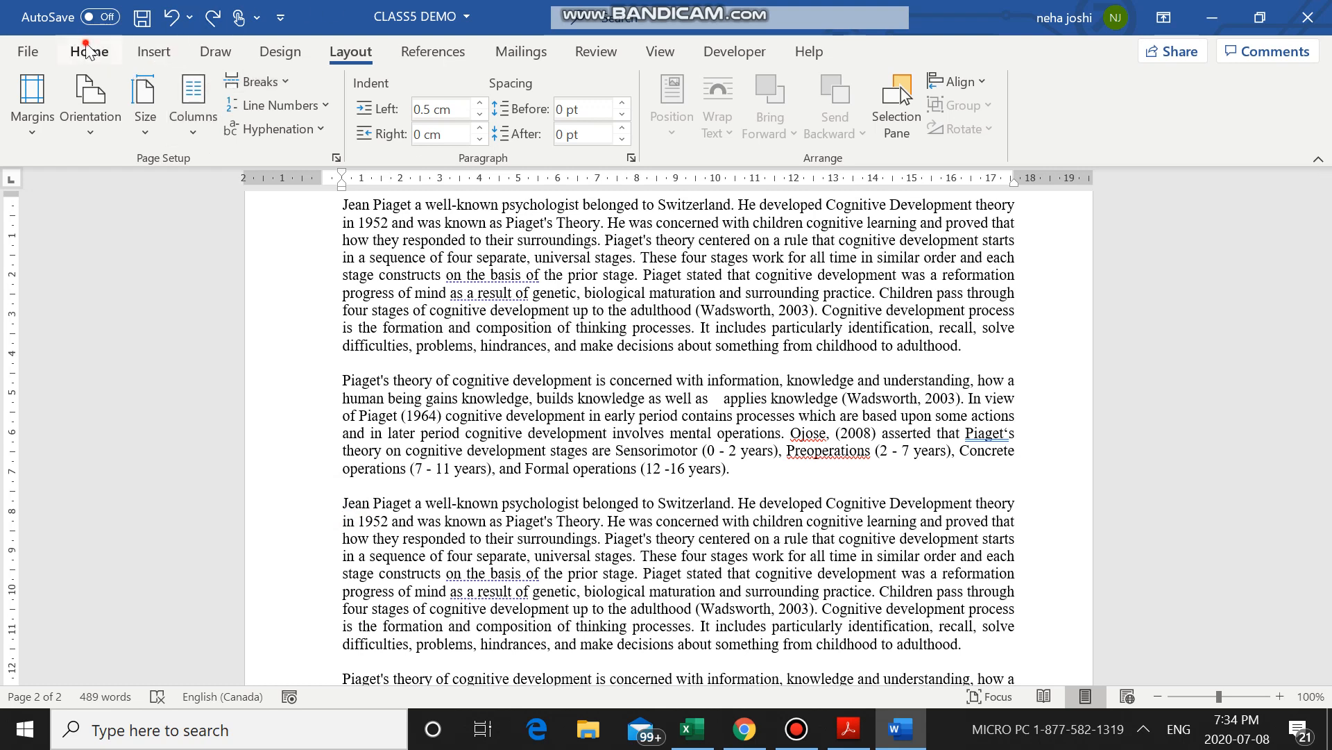
left_click(349, 51)
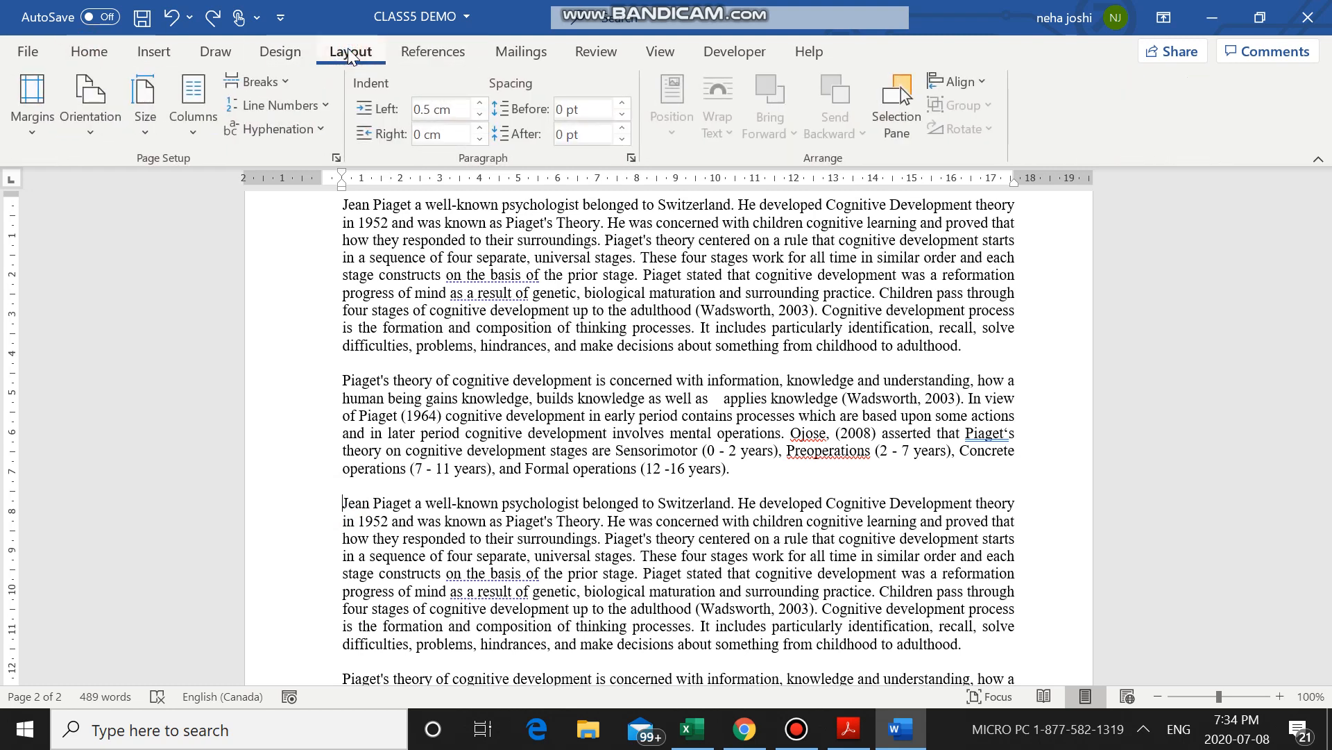
left_click(281, 86)
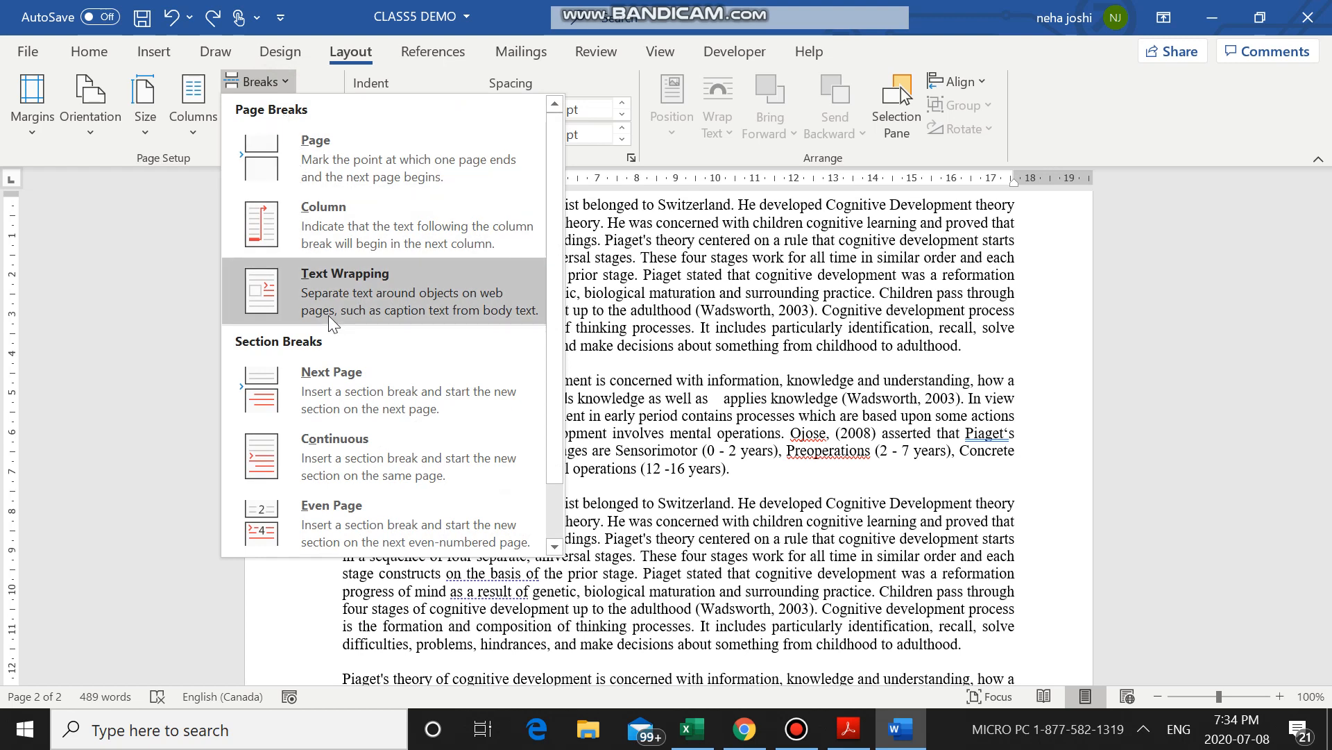
left_click(326, 231)
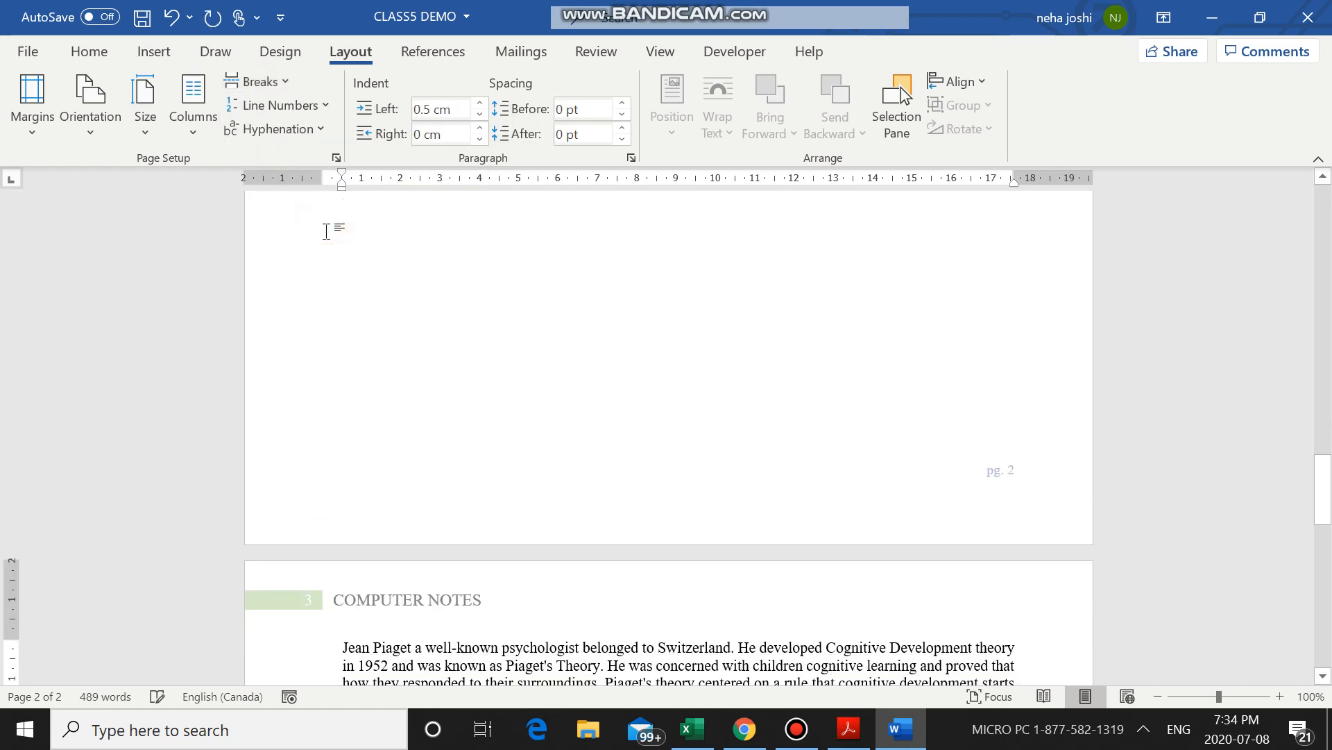
scroll(326, 232, "down", 9)
scroll(327, 232, "down", 7)
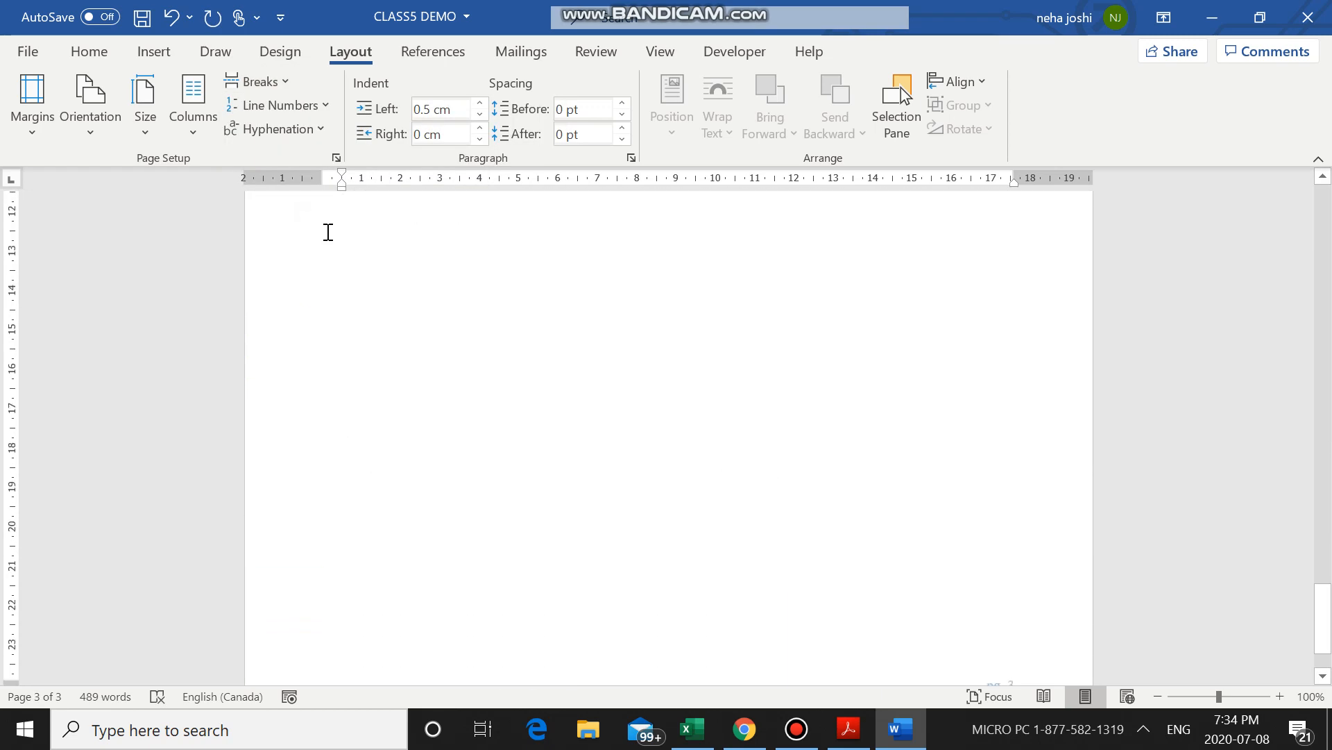
Lay out all the Piaget text across pages 2 and 3 in two columns and review where the second column starts.
scroll(327, 231, "up", 13)
scroll(327, 232, "up", 12)
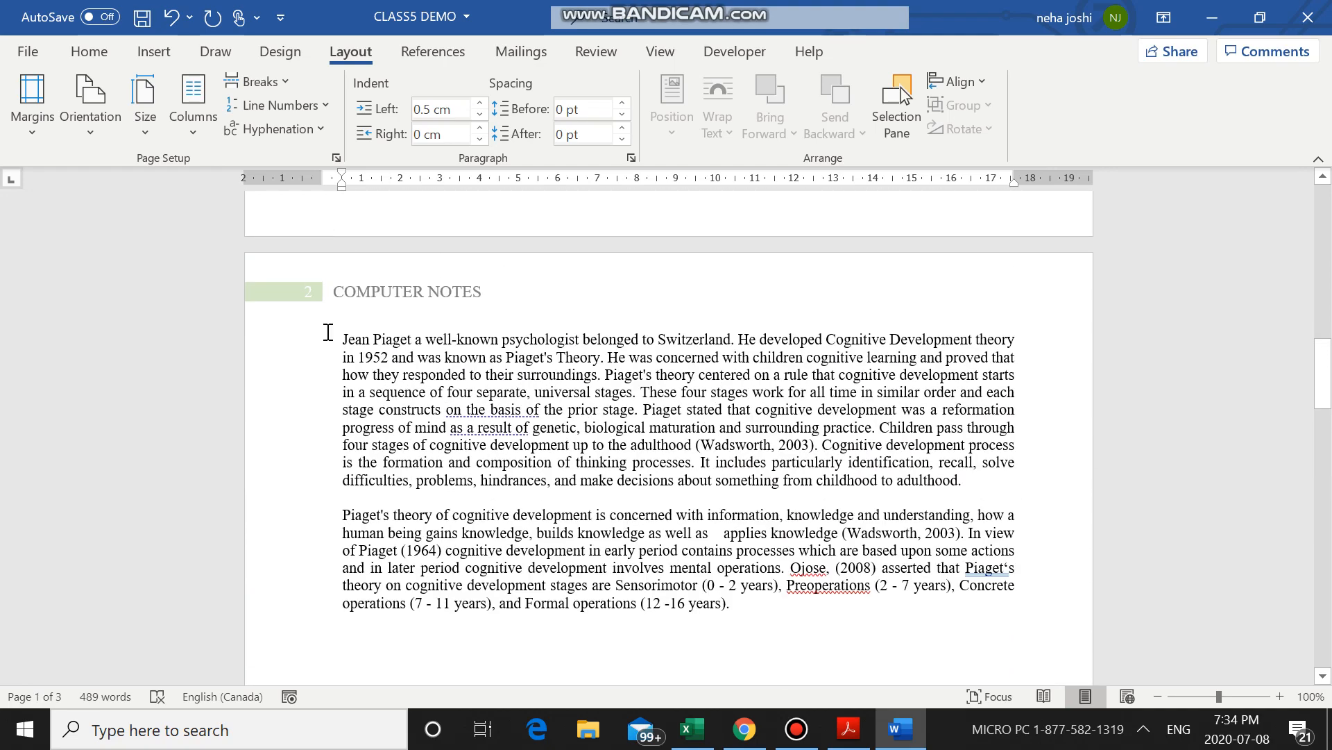
left_click_drag(340, 339, 750, 214)
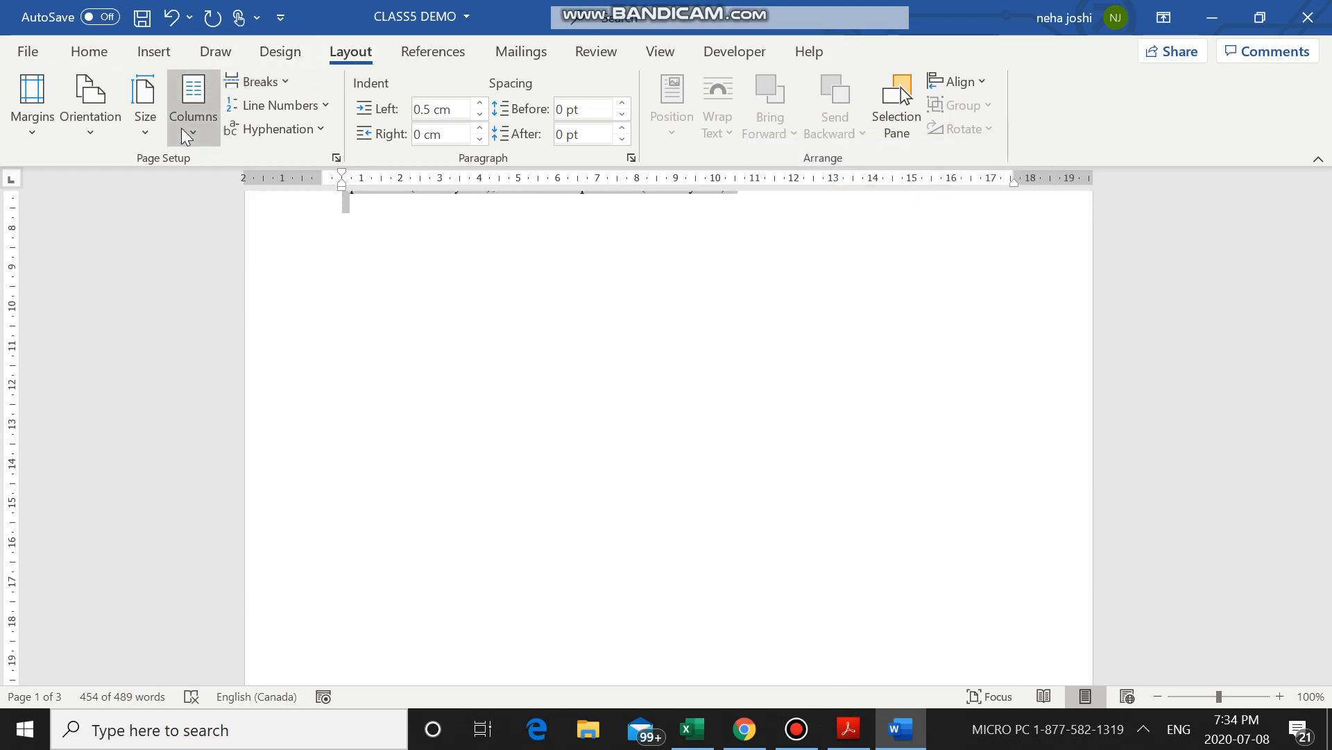
left_click(193, 111)
left_click(221, 229)
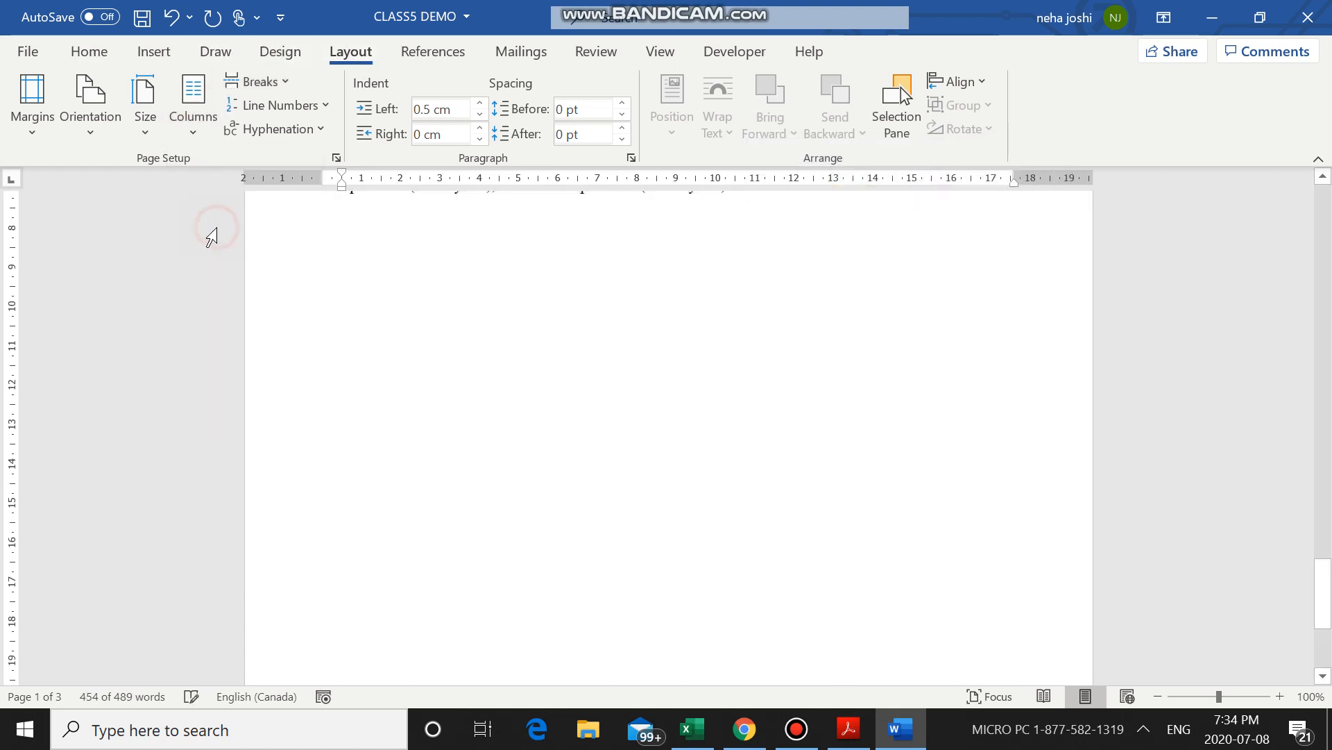
scroll(361, 310, "up", 8)
scroll(361, 309, "up", 5)
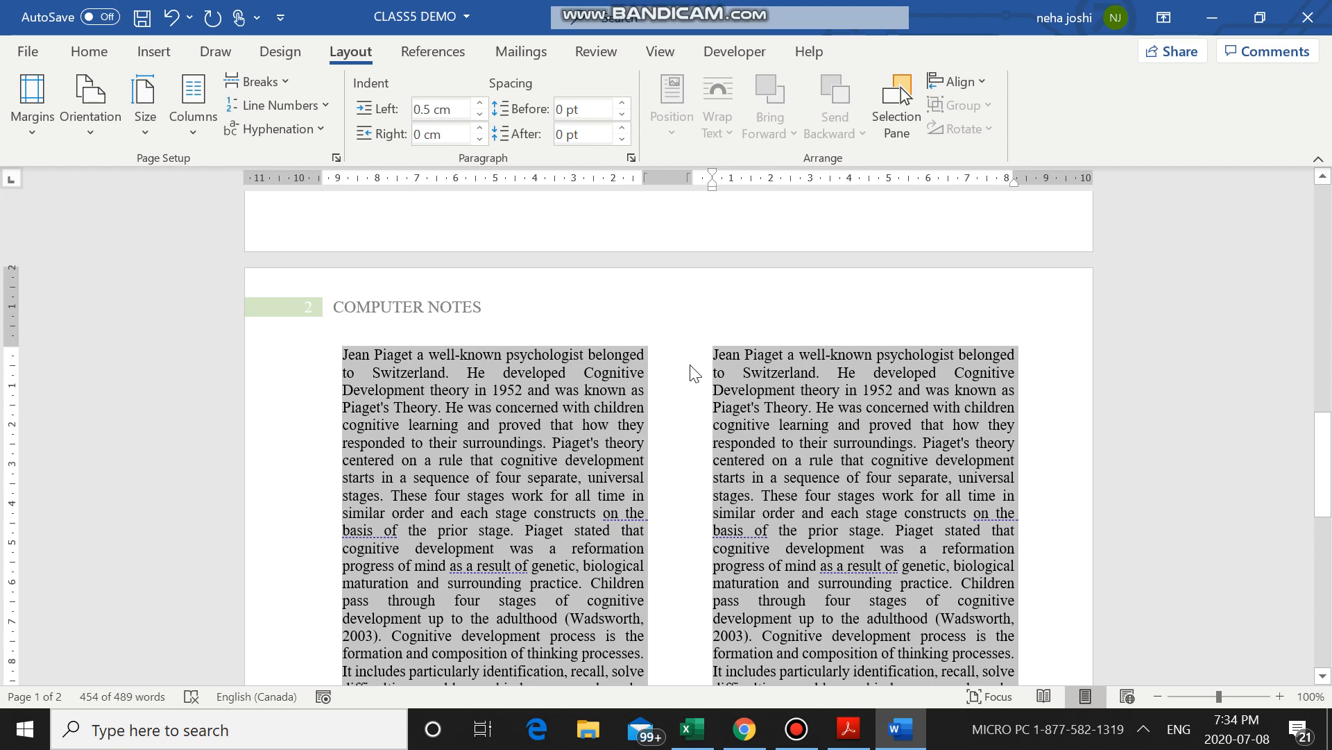
Undo the two-column layout and the column break before it, and check the page 2 text.
key("ctrl+z")
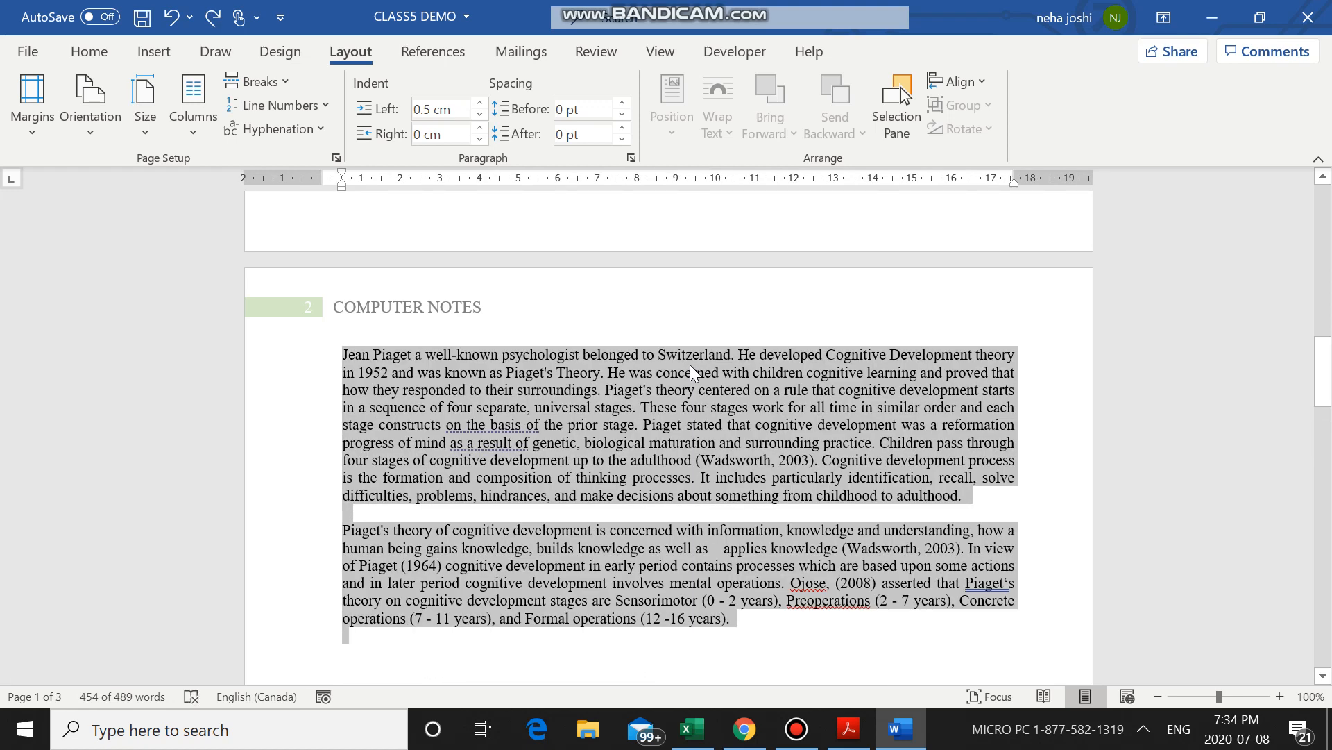
key("ctrl+z")
scroll(106, 214, "up", 1)
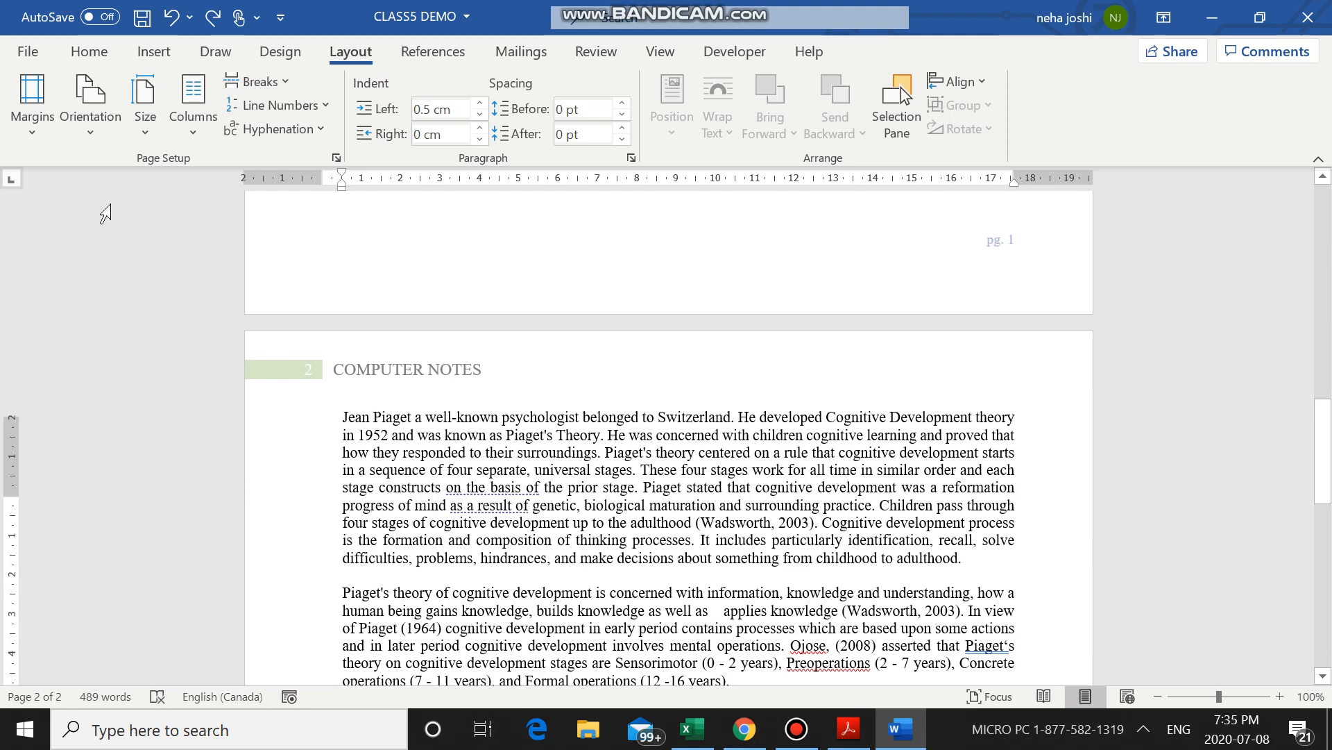
scroll(109, 205, "up", 2)
scroll(108, 207, "down", 8)
scroll(88, 213, "up", 5)
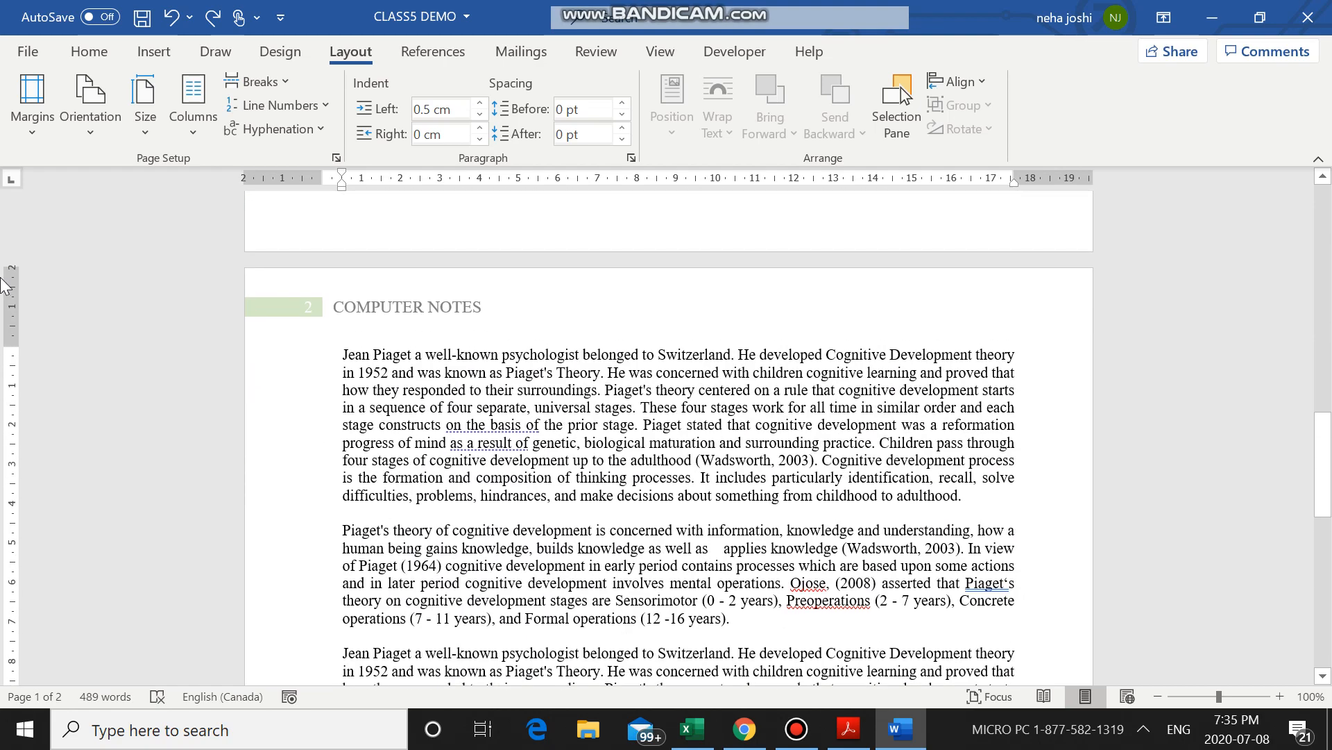
Insert a column break before the second paragraph starting "Jean Piaget a well-known psychologist" on page 2.
scroll(359, 496, "down", 3)
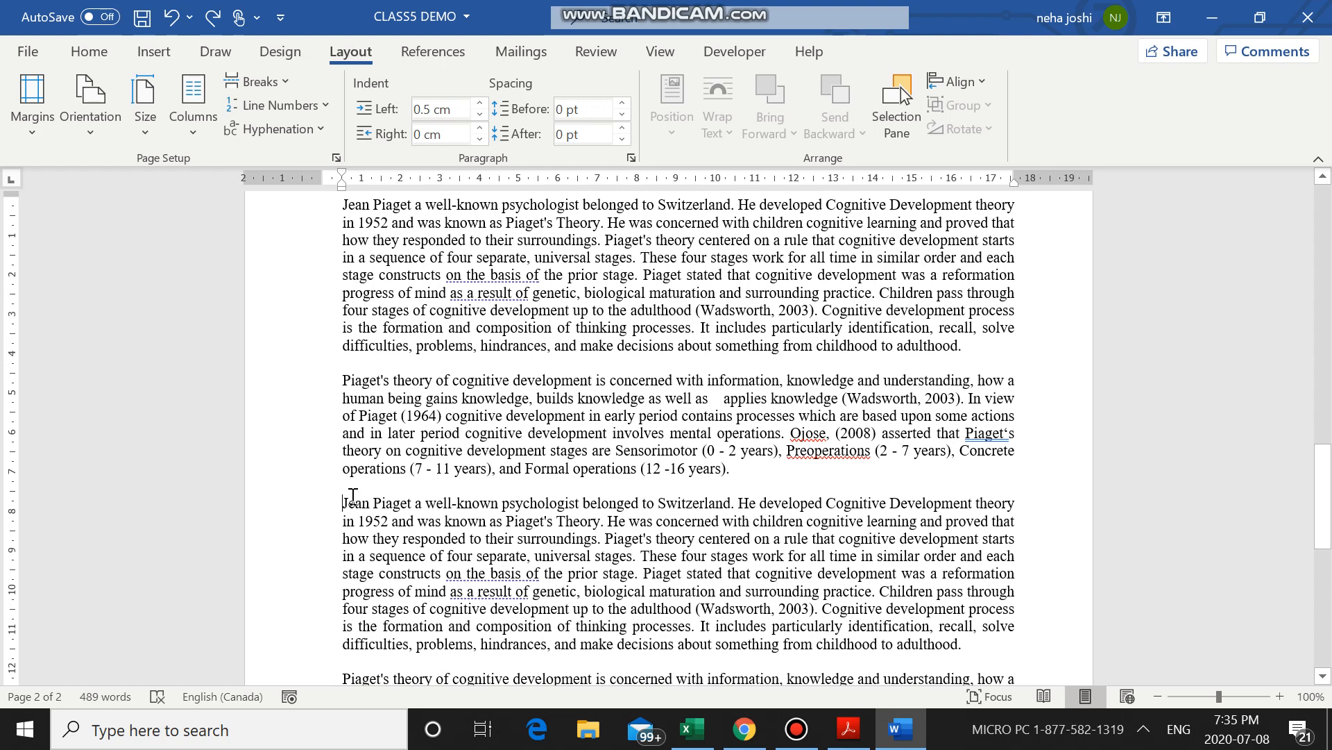
left_click(341, 501)
scroll(423, 436, "up", 3)
scroll(383, 660, "down", 2)
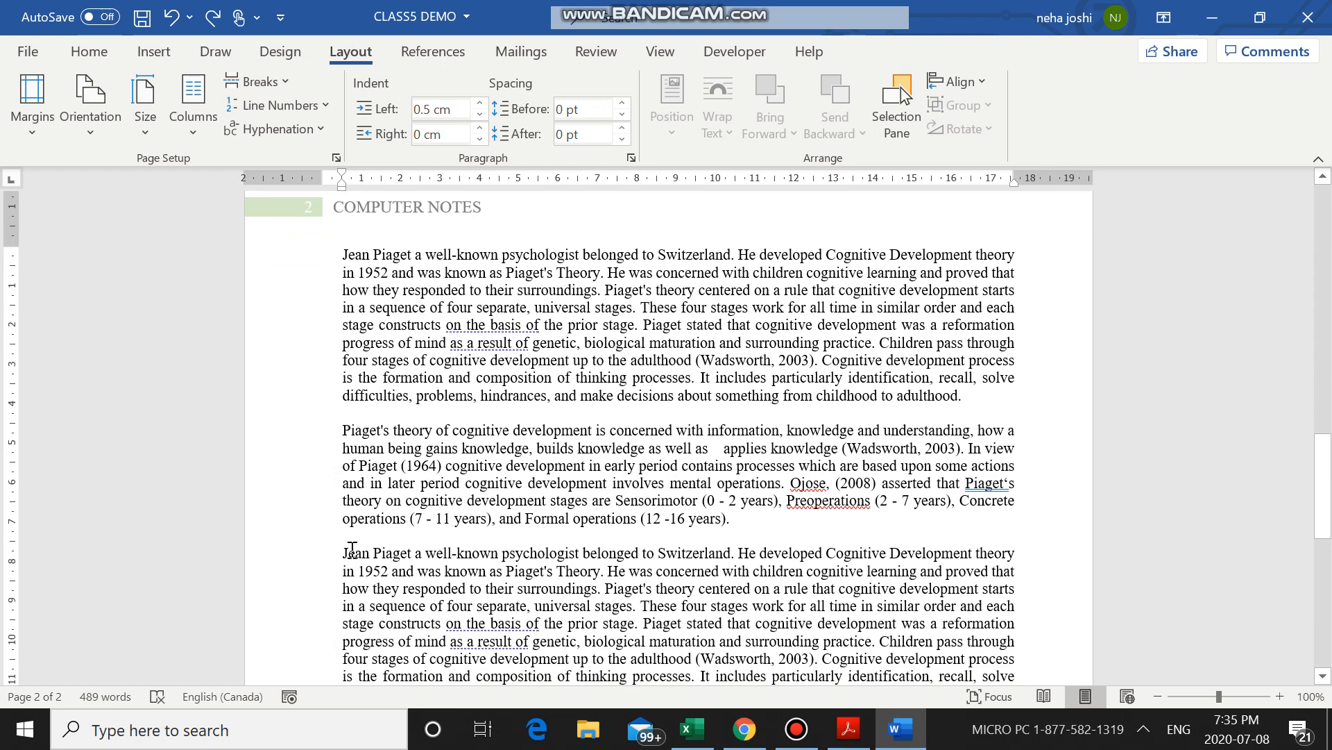
left_click(281, 77)
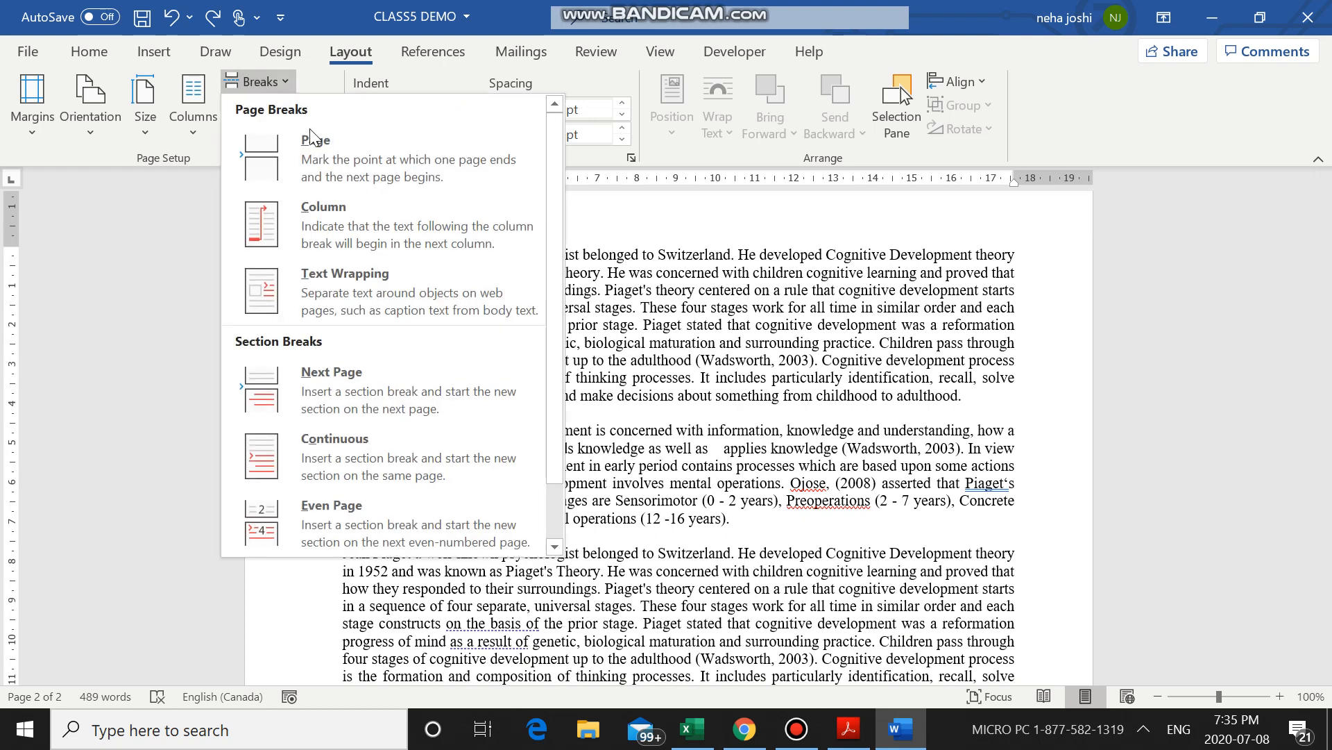
left_click(348, 235)
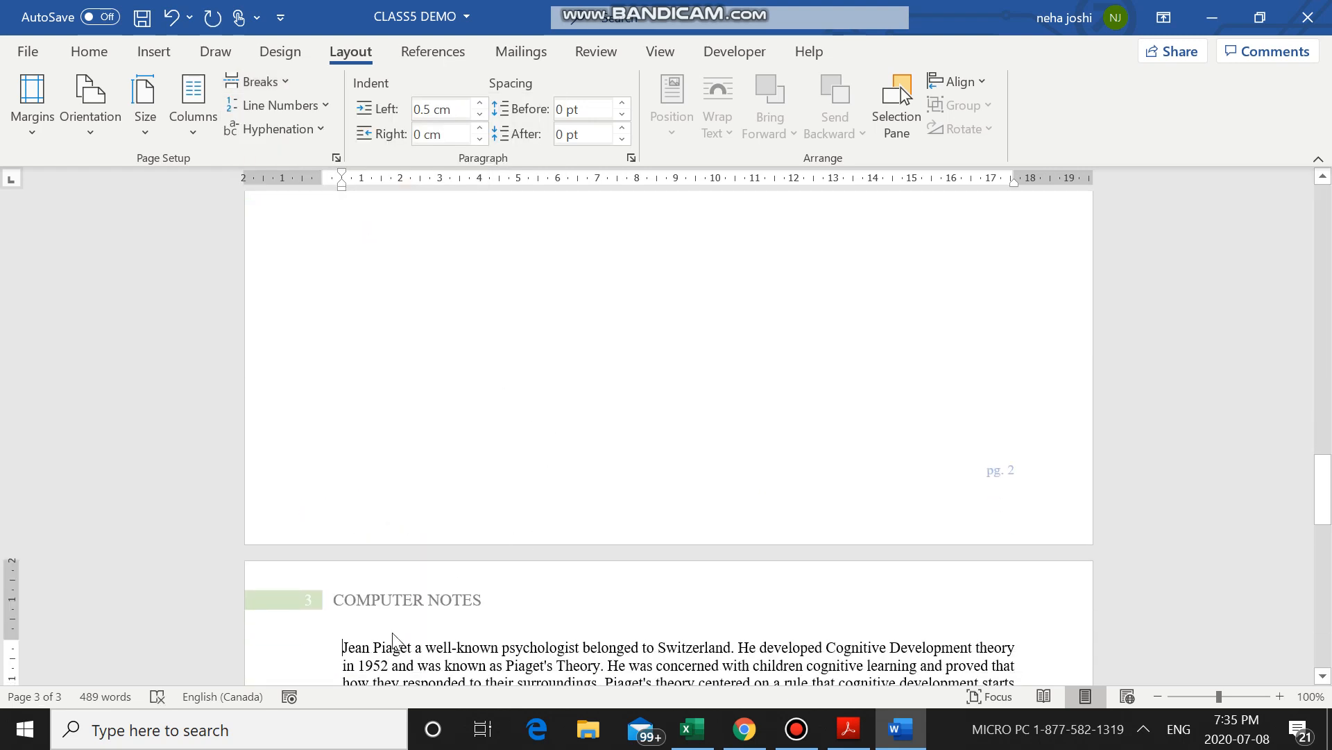
Select all the Piaget text across pages 2 and 3, arrange it in two columns, and clear the selection.
scroll(347, 640, "up", 1)
scroll(347, 640, "up", 8)
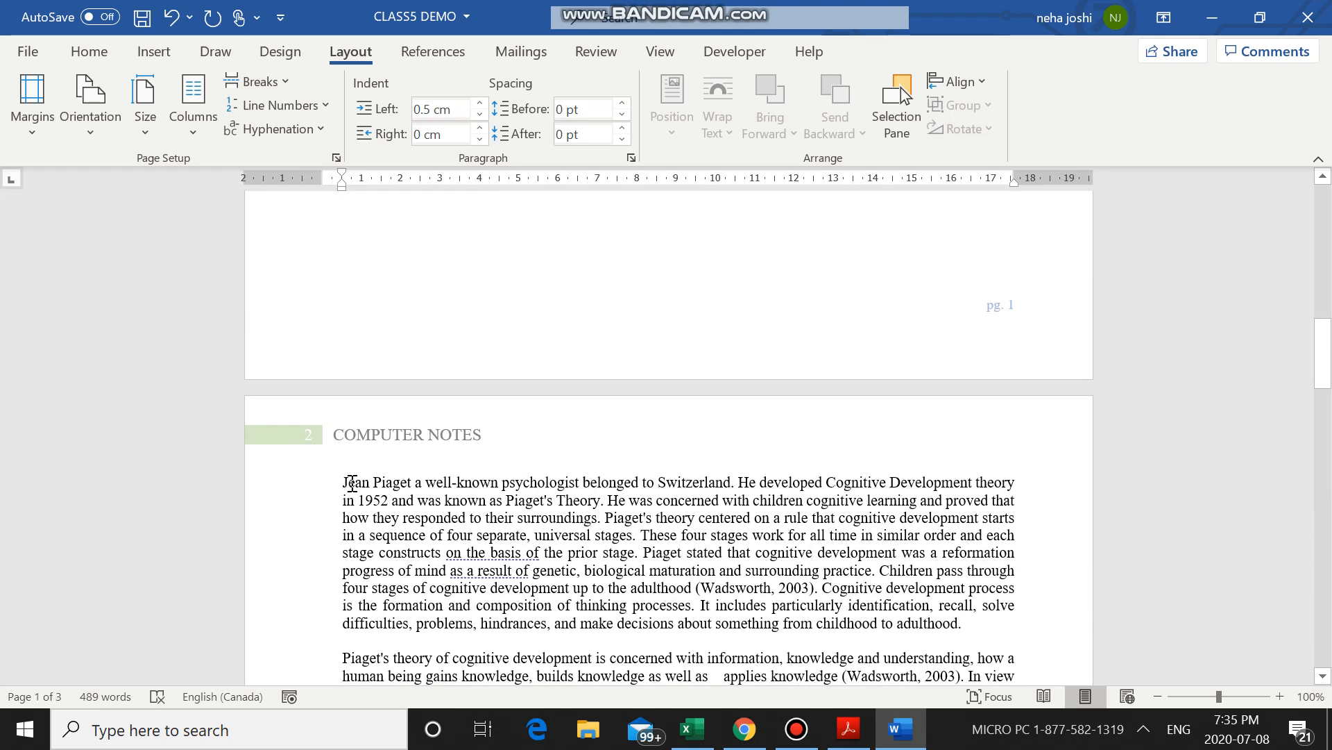
left_click_drag(352, 482, 873, 348)
scroll(912, 544, "down", 10)
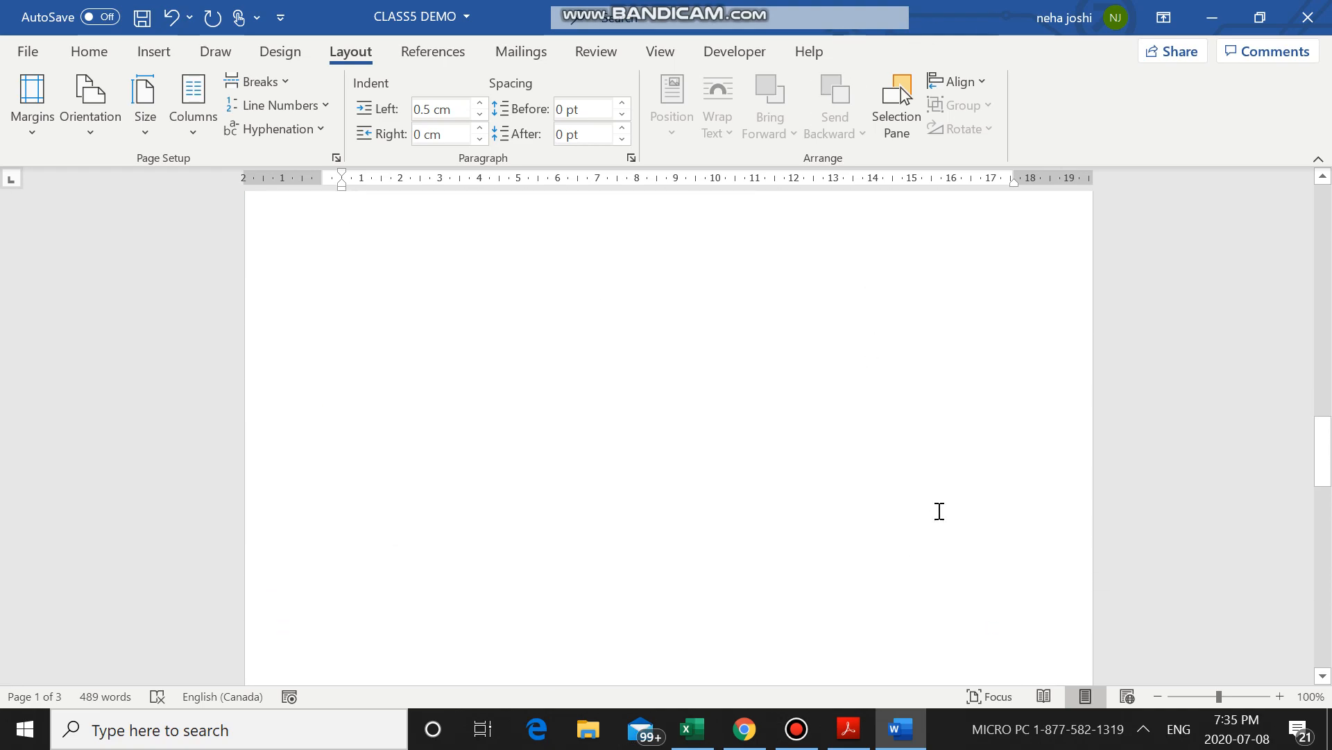
left_click_drag(949, 508, 909, 538)
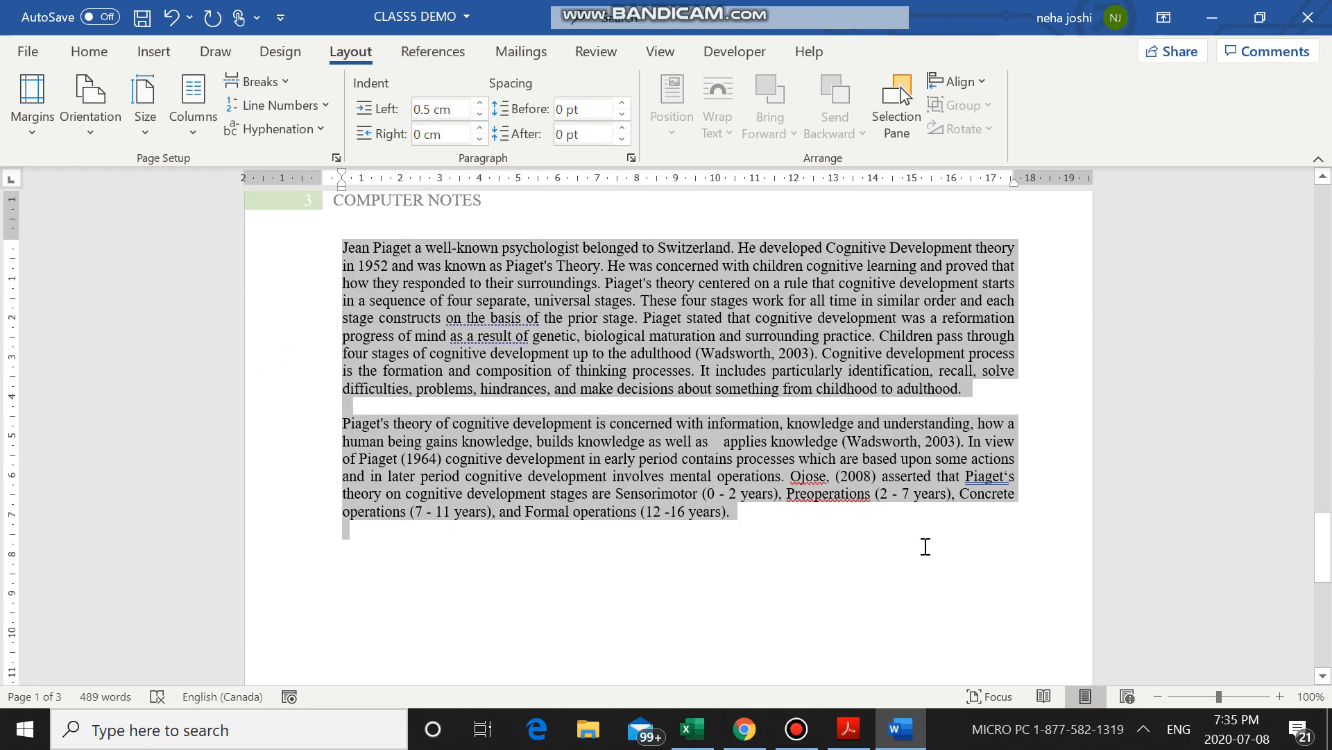
left_click(200, 135)
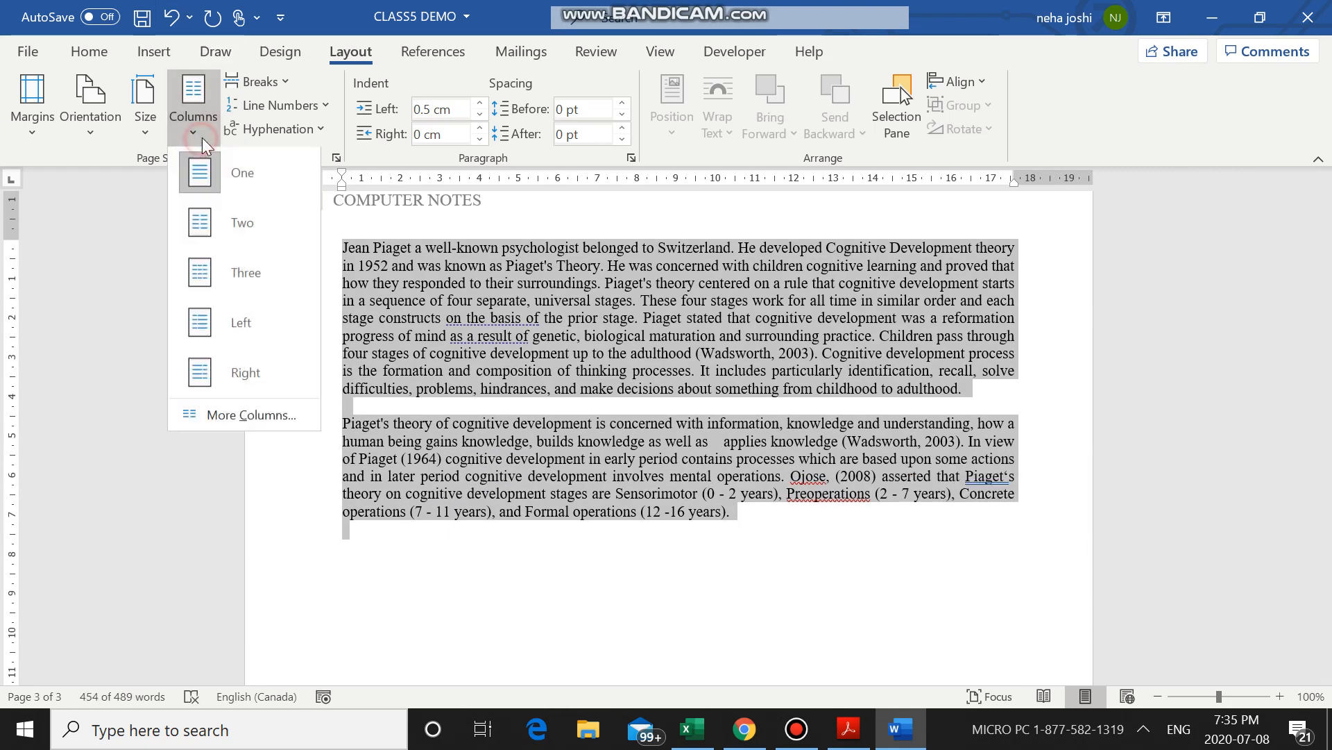
left_click(254, 222)
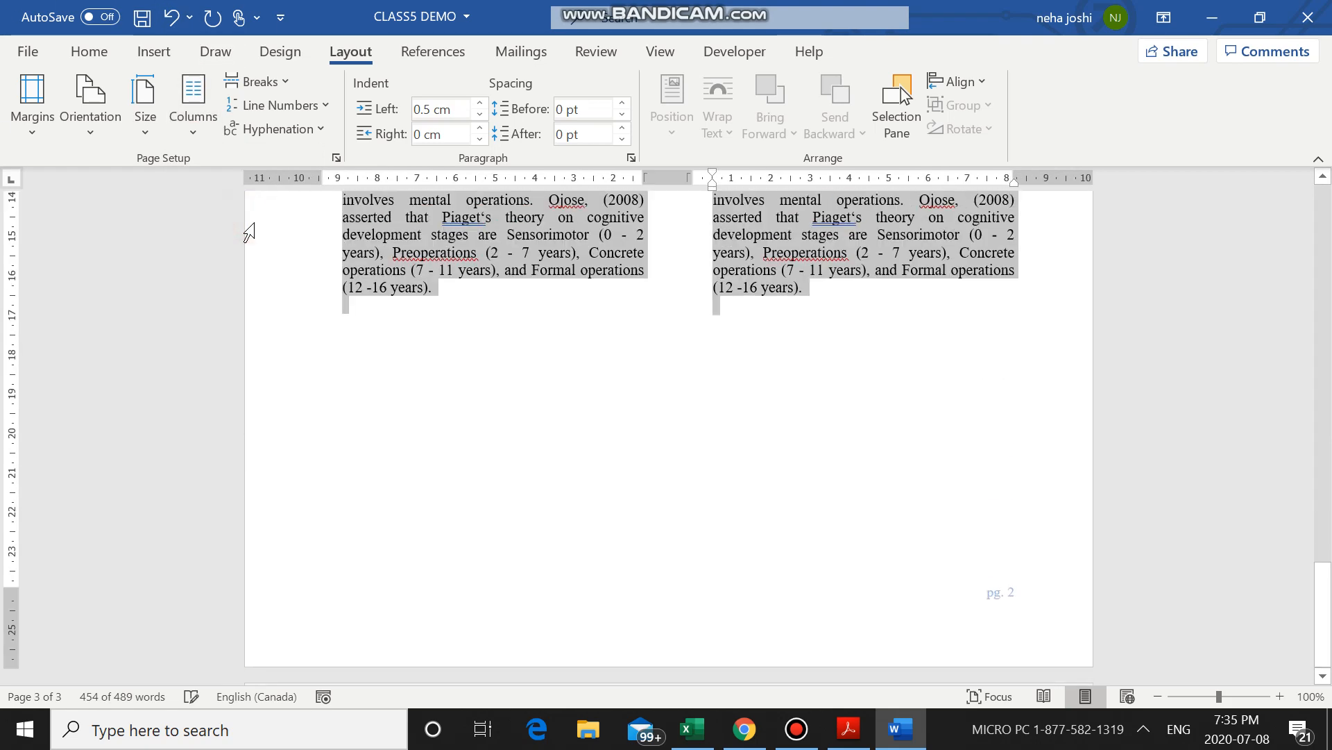
scroll(466, 294, "up", 10)
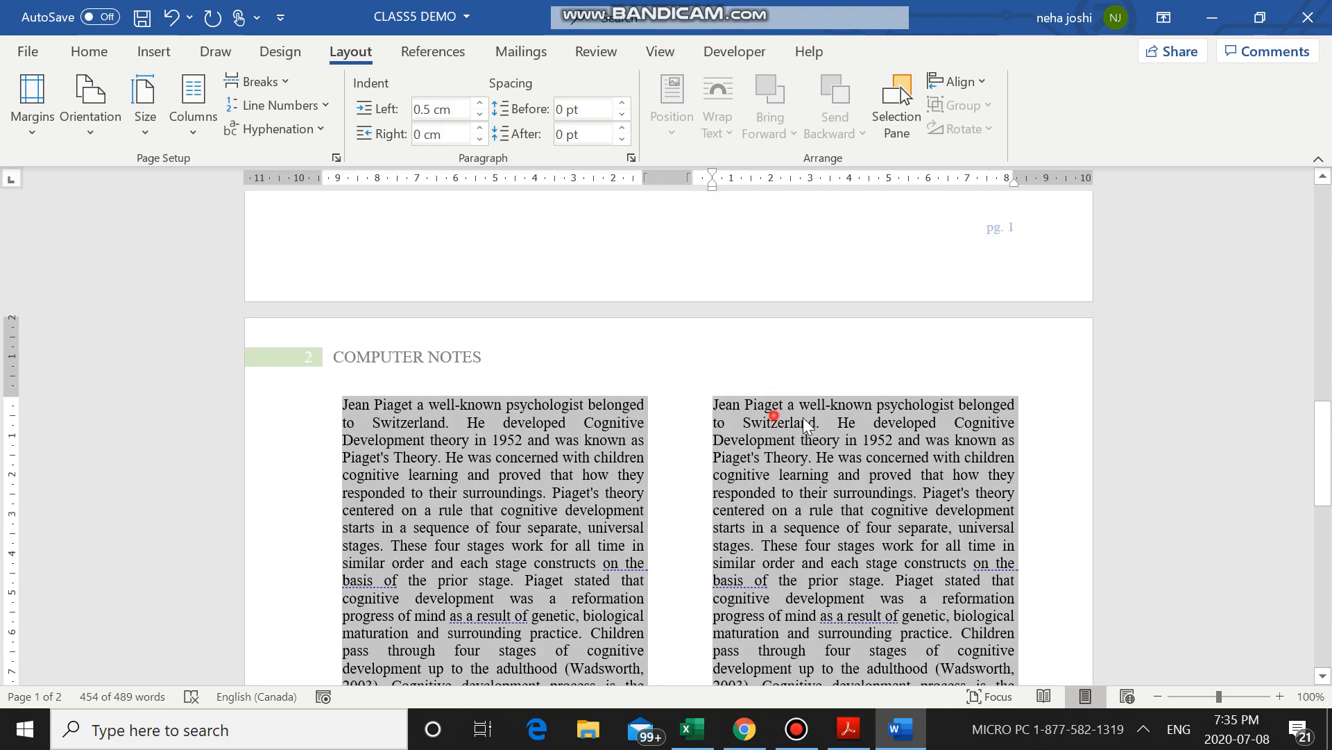
left_click(789, 407)
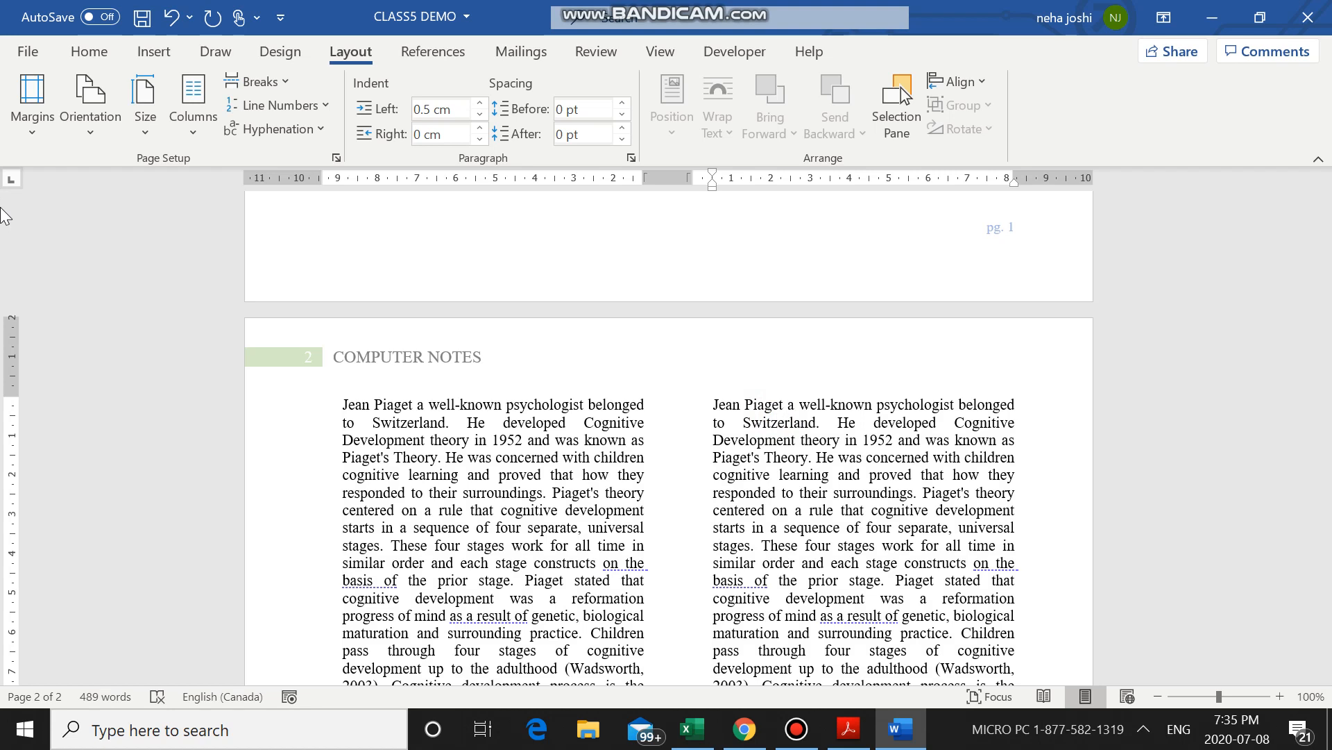
Place the cursor at the start of the first column on page 2 and look through the available break types.
scroll(533, 287, "up", 5)
scroll(534, 288, "down", 7)
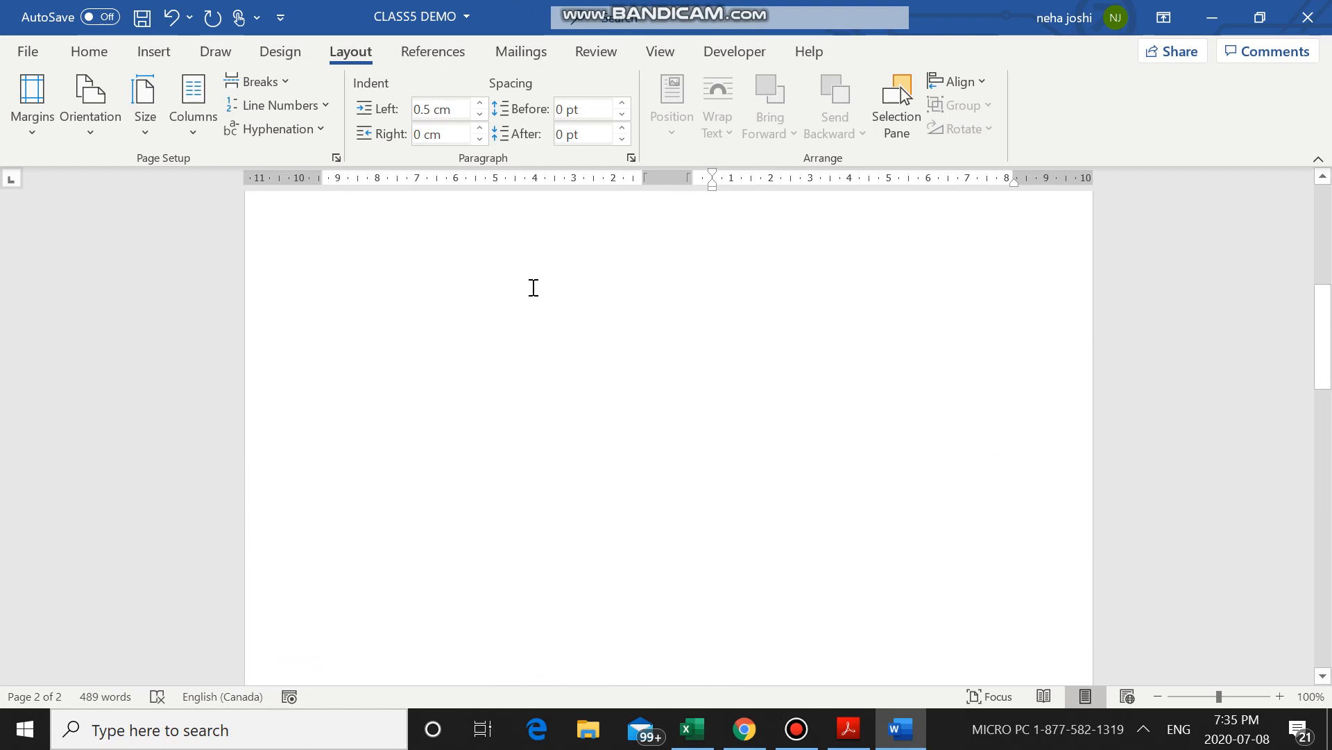
scroll(476, 336, "up", 14)
scroll(475, 340, "down", 10)
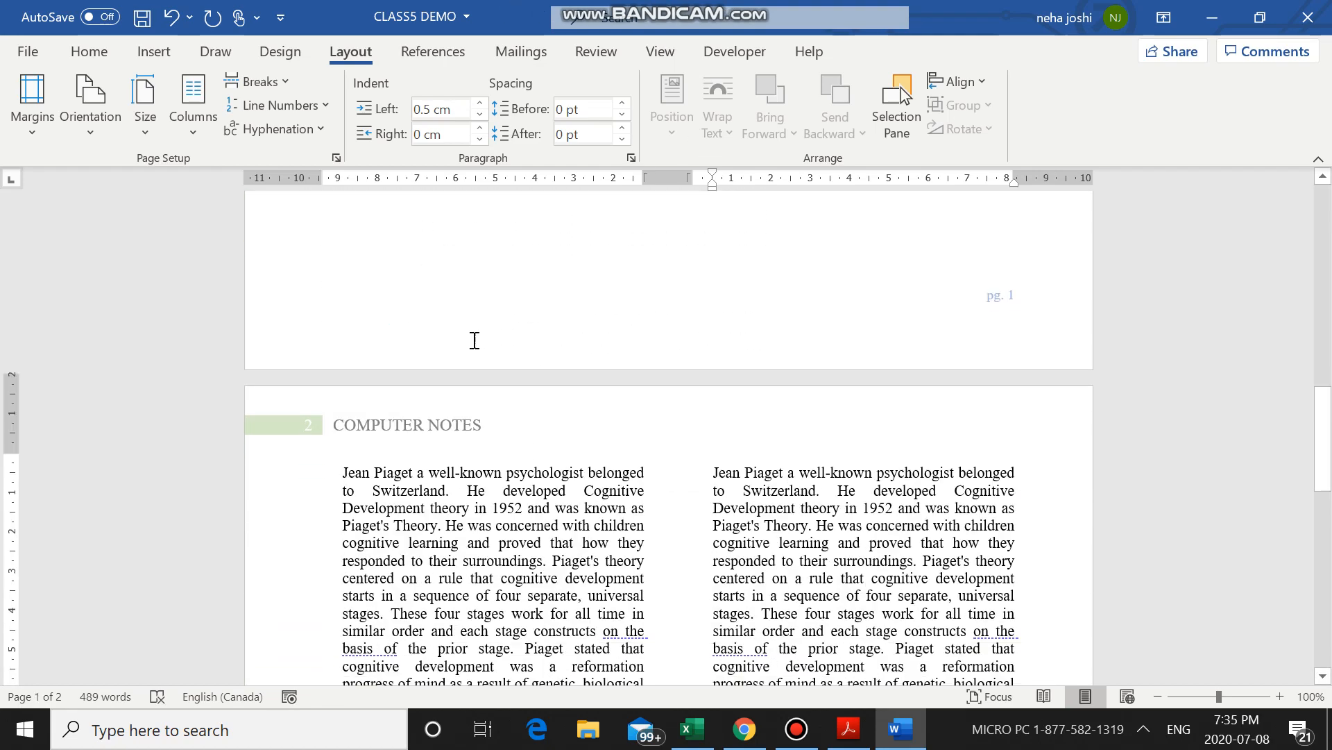
scroll(366, 370, "up", 4)
left_click(344, 362)
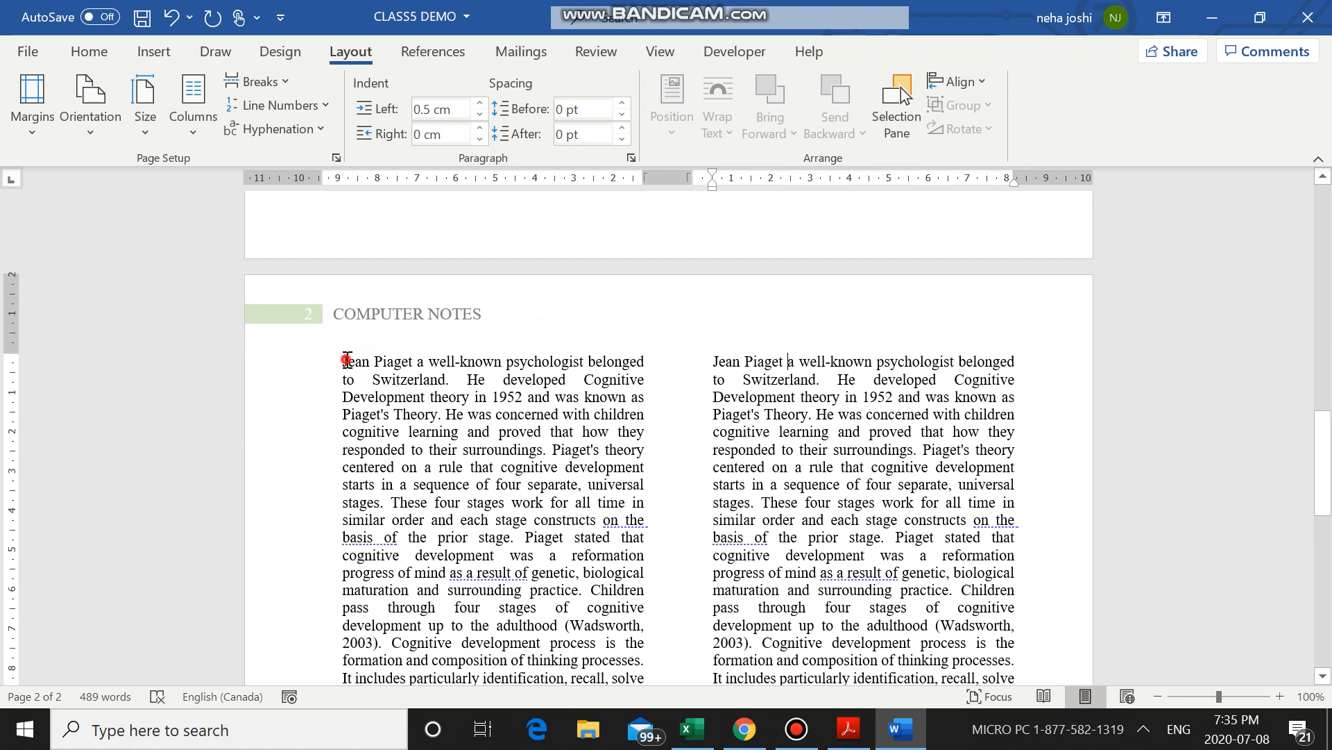
left_click(343, 364)
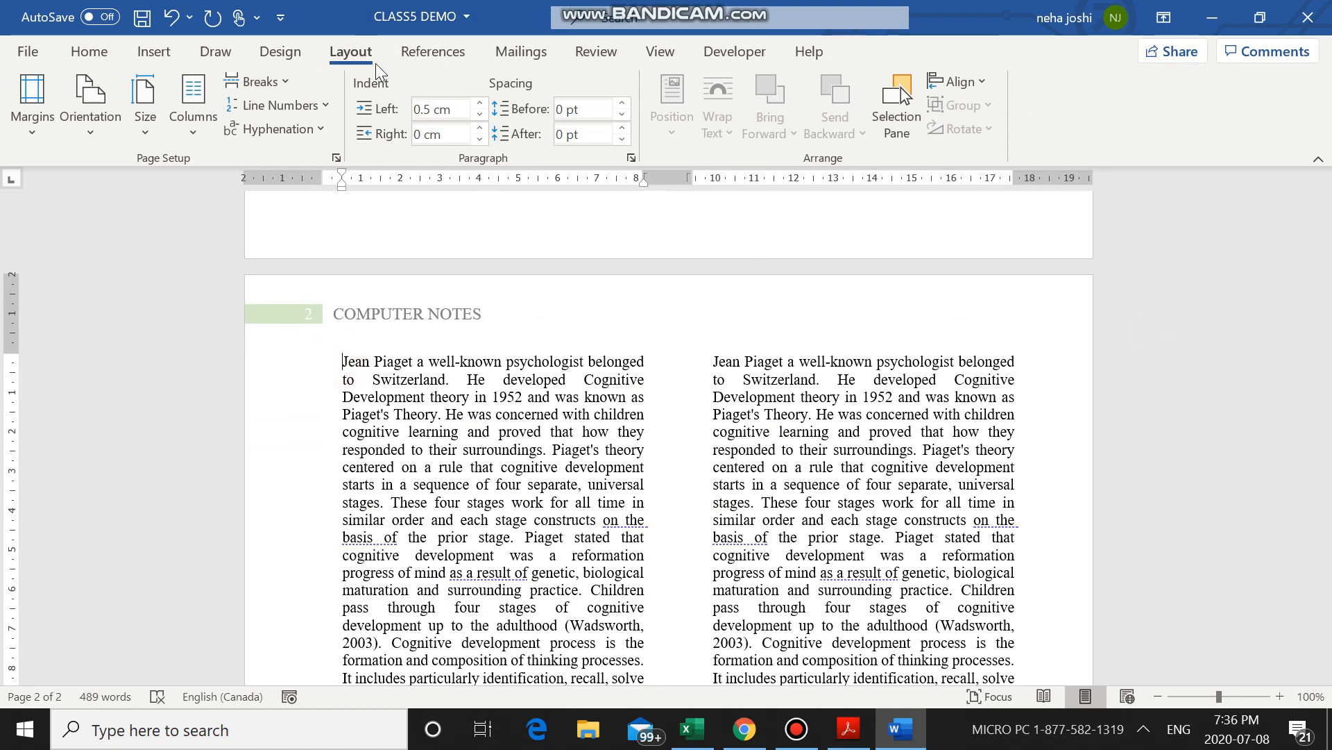
left_click(261, 84)
left_click(325, 161)
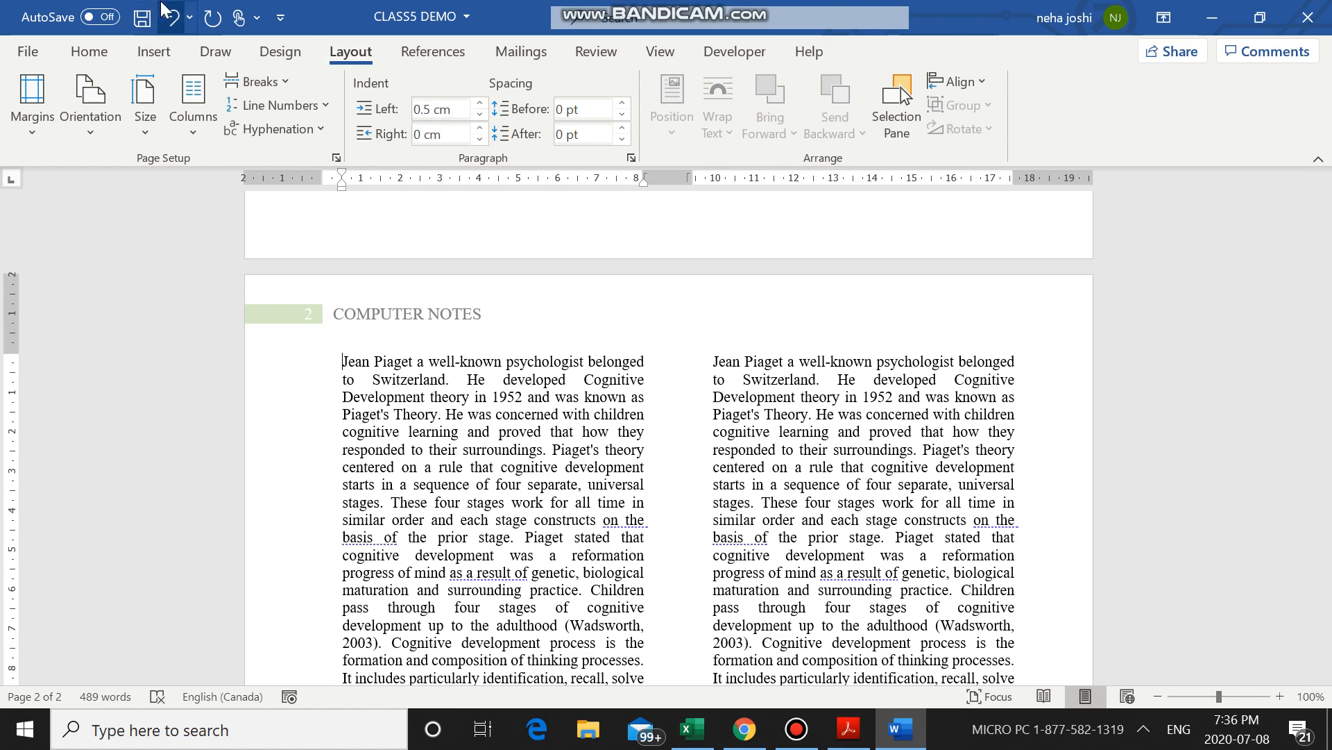
Show the formatting marks in the two-column text, hide them again, and minimize the document window.
left_click(90, 56)
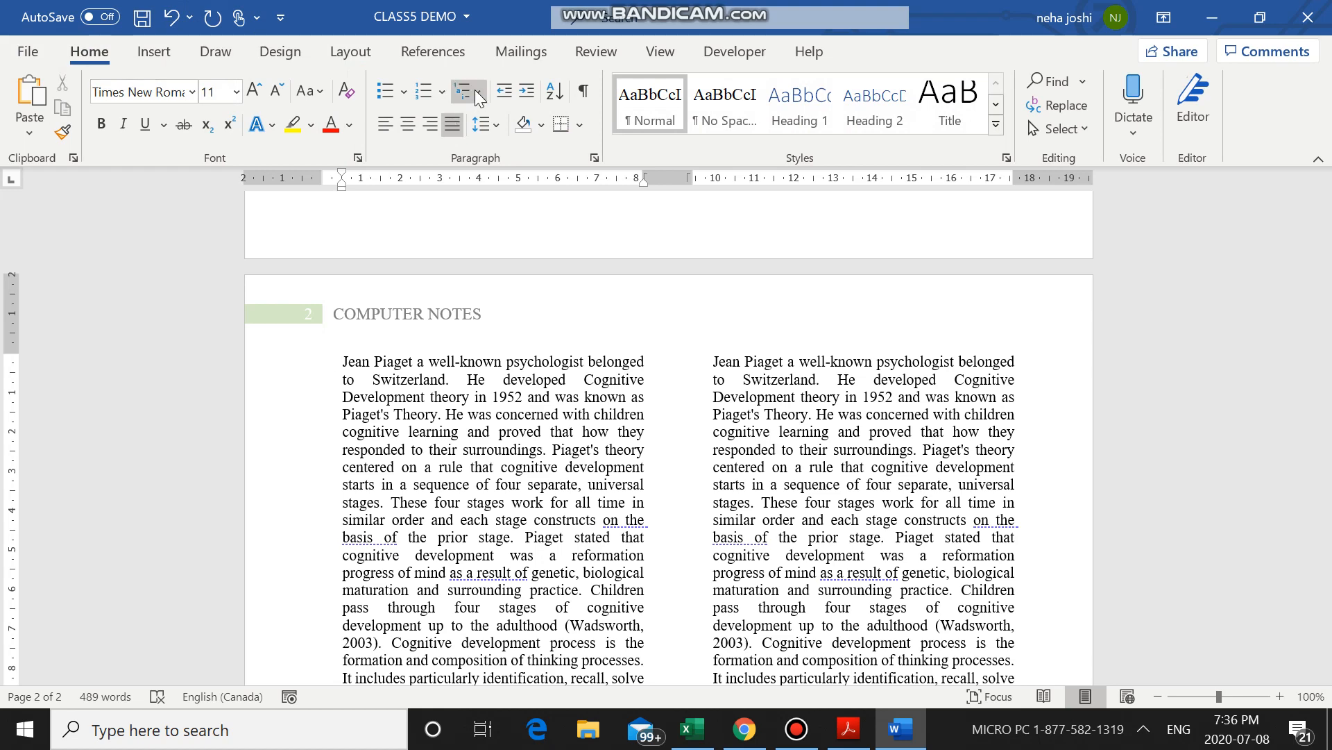
left_click(591, 94)
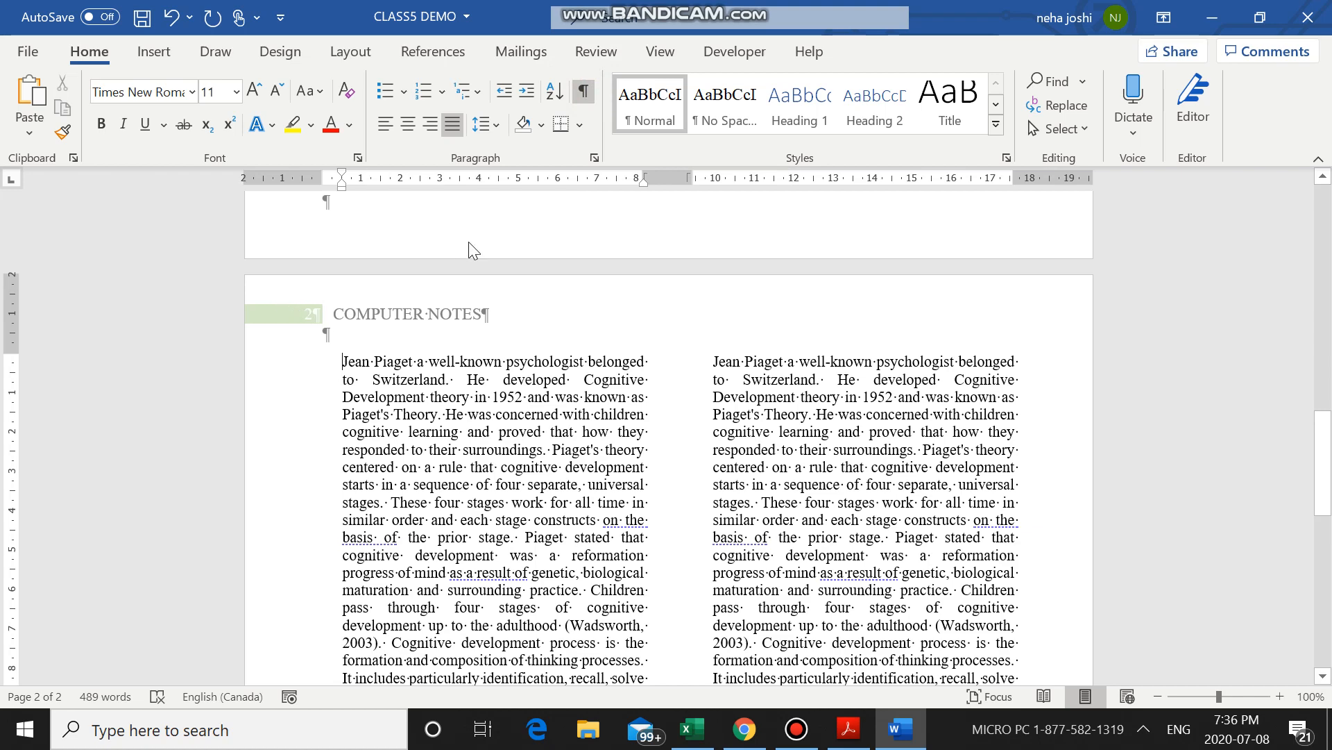
left_click(584, 92)
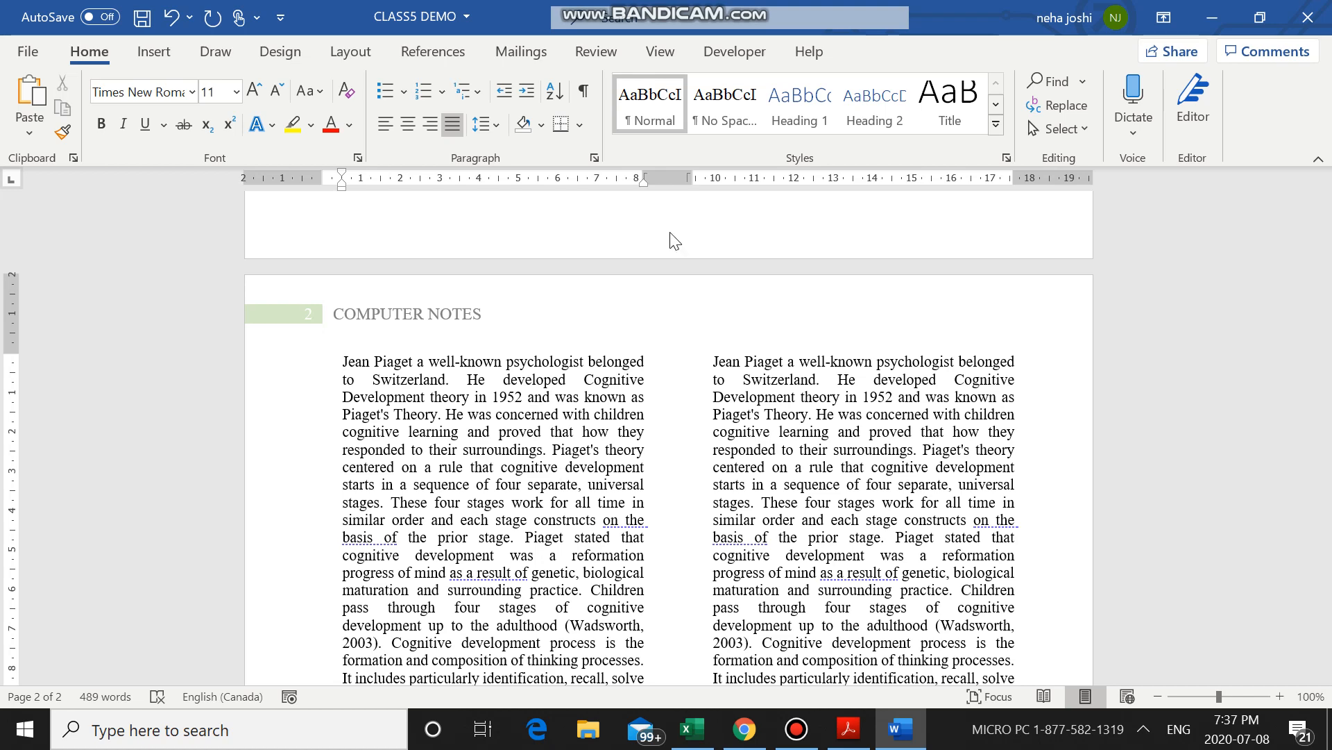
left_click(1212, 18)
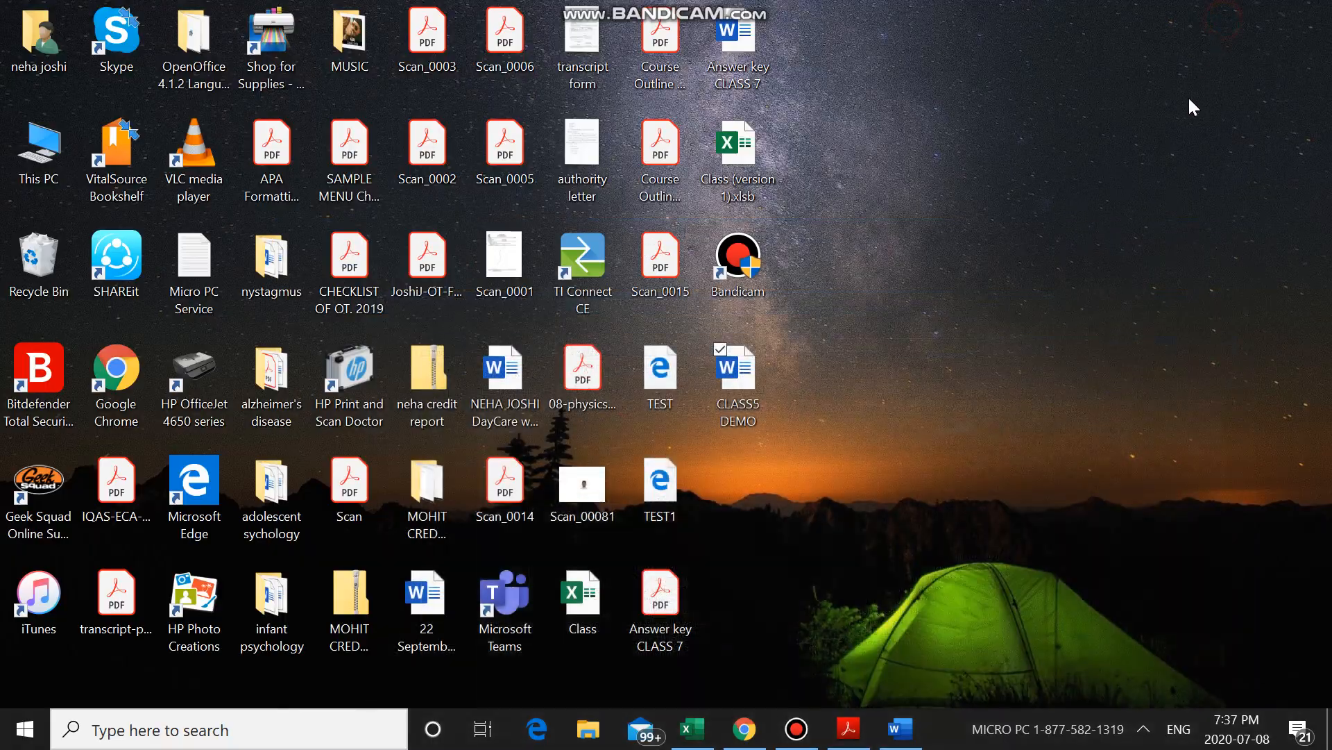